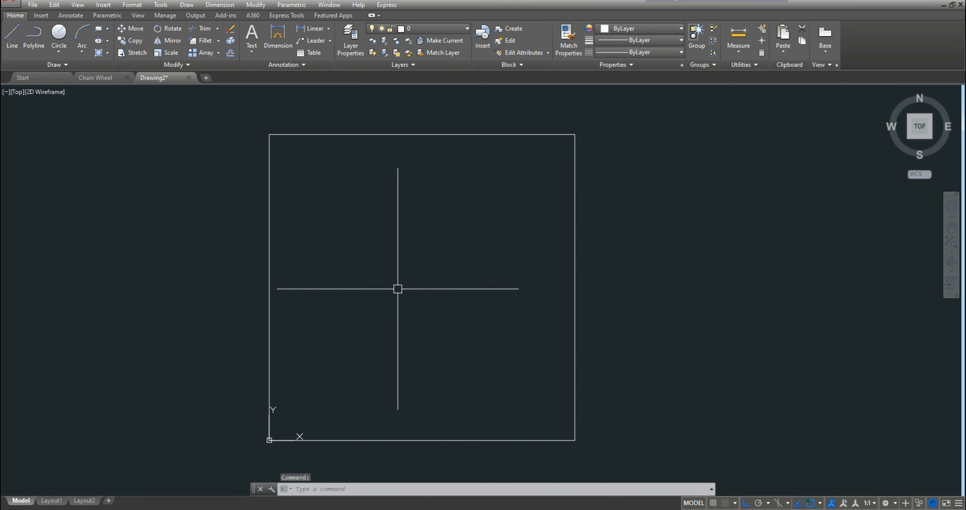
Draw a circle with a radius of 136 inside the square, slightly up and left of its middle.
{"action": "type", "text": "c"}
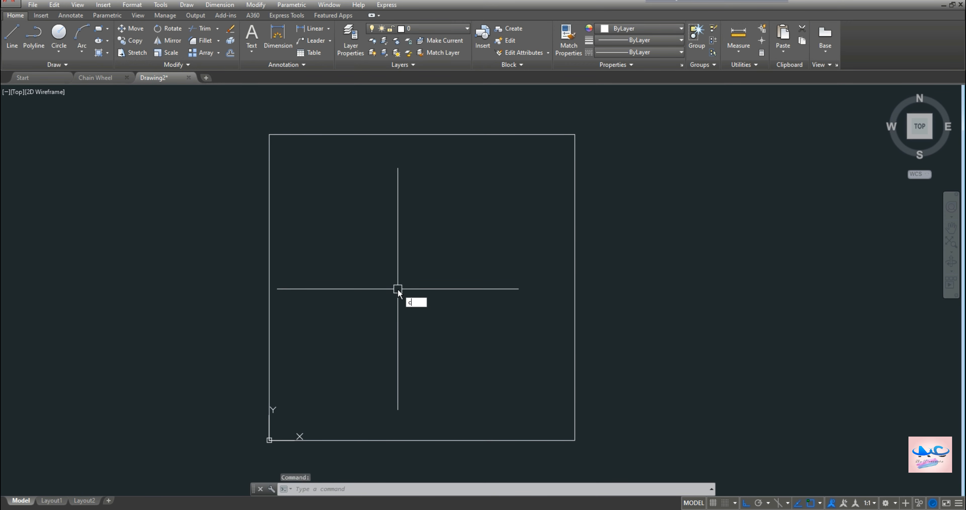
{"action": "key", "text": "Return"}
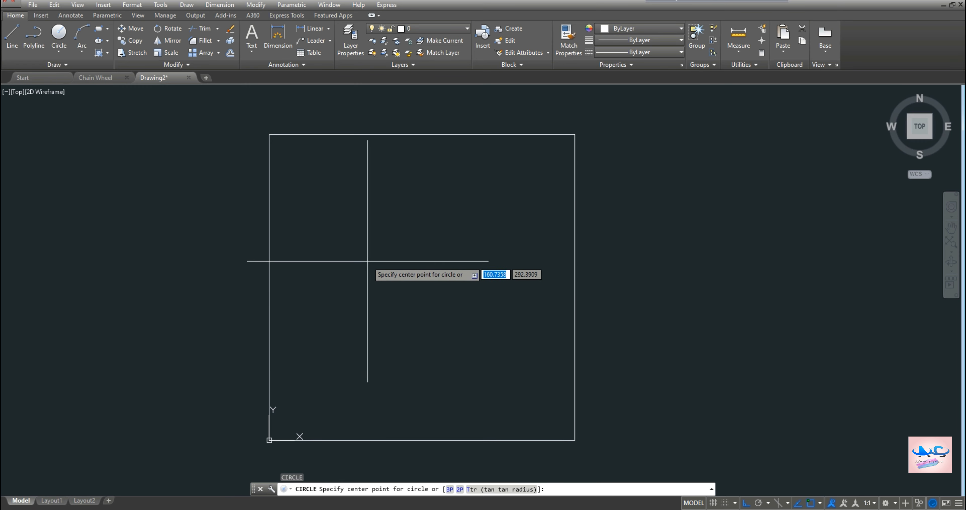
{"action": "left_click", "coordinate": [409, 270]}
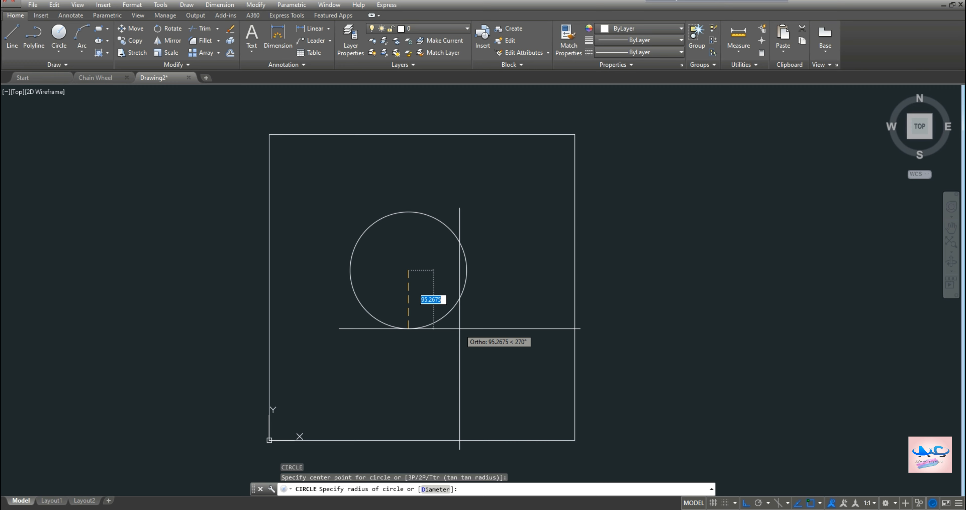
{"action": "type", "text": "136"}
{"action": "key", "text": "Return"}
Draw two more circles with radii 131.5 and 128, concentric with the 136-radius circle.
{"action": "key", "text": "Return"}
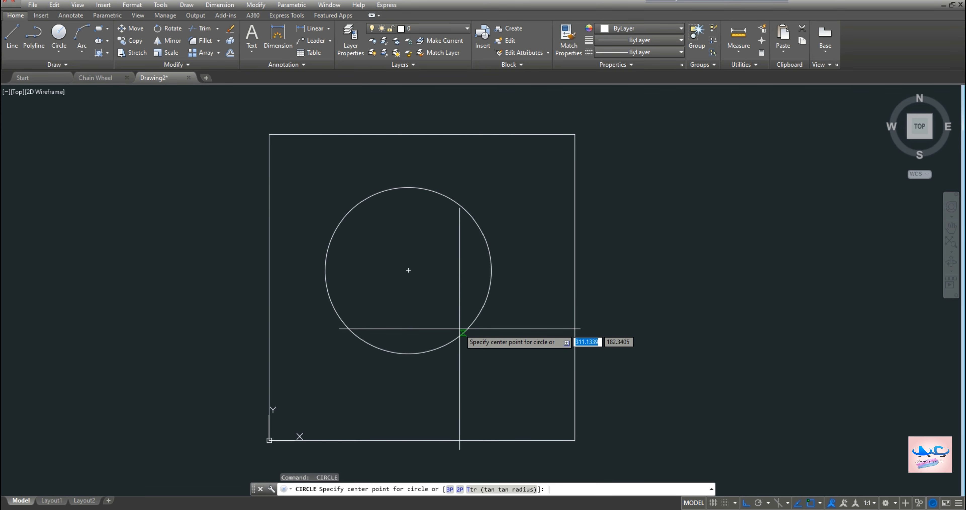
{"action": "left_click", "coordinate": [408, 270]}
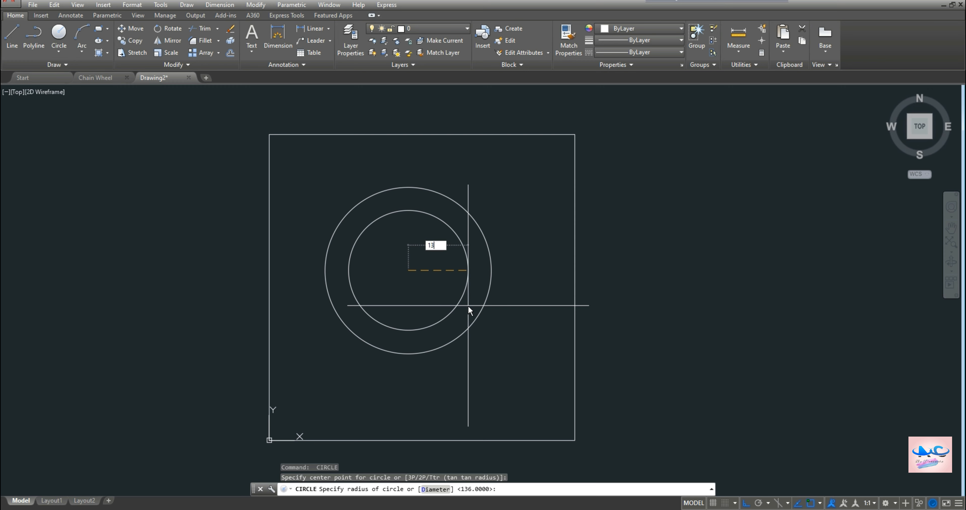
{"action": "type", "text": "131.5"}
{"action": "key", "text": "Return"}
{"action": "key", "text": "Return"}
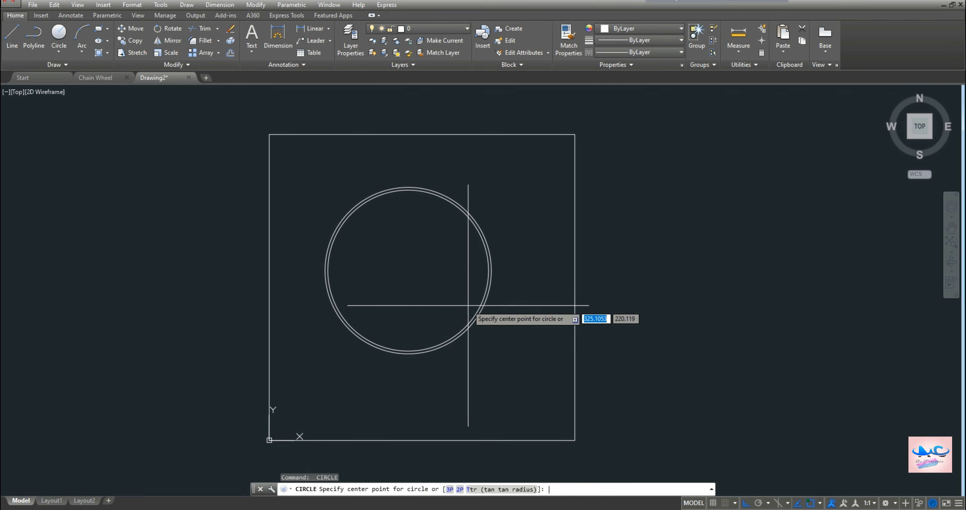
{"action": "left_click", "coordinate": [409, 270]}
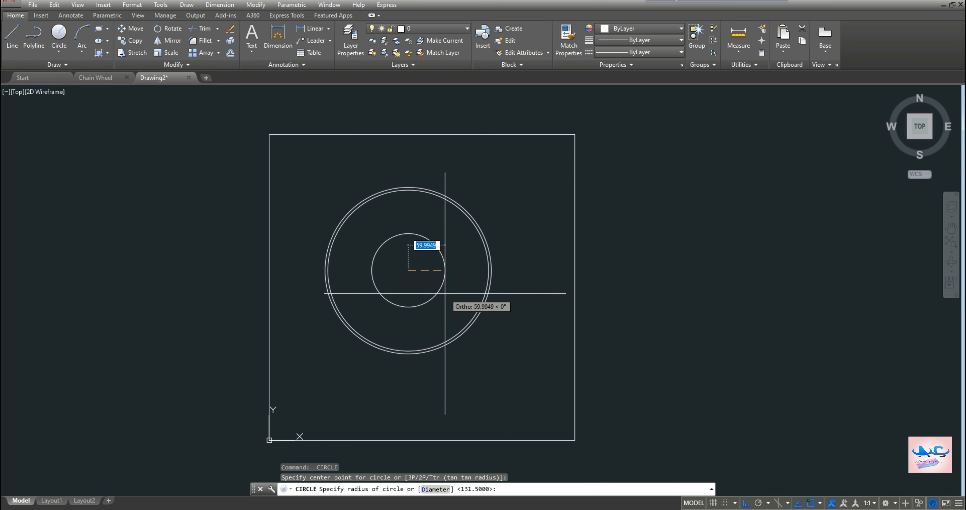
{"action": "key", "text": "Return"}
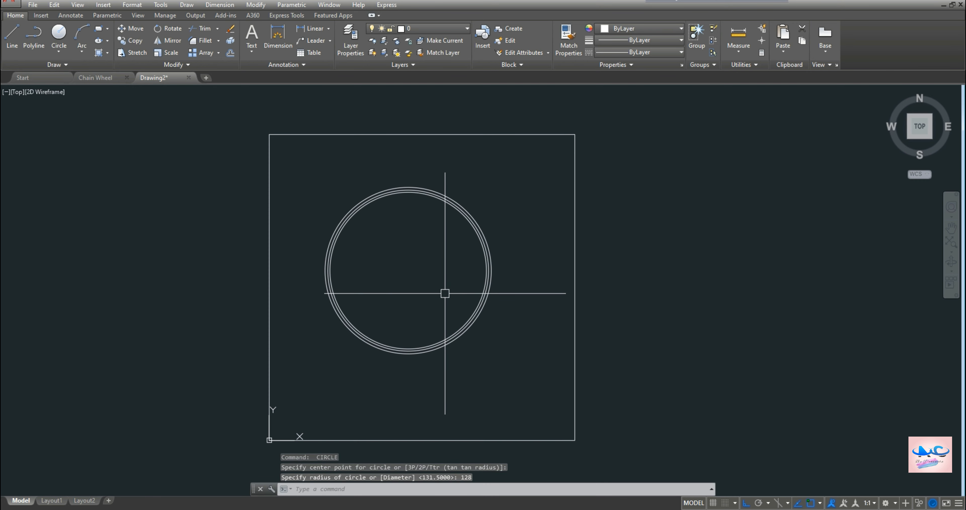
Draw a horizontal line through the circles' centre, starting about 176 left of it and ending beyond the outer circle's right side.
{"action": "scroll", "coordinate": [445, 293], "scroll_direction": "up", "scroll_amount": 5}
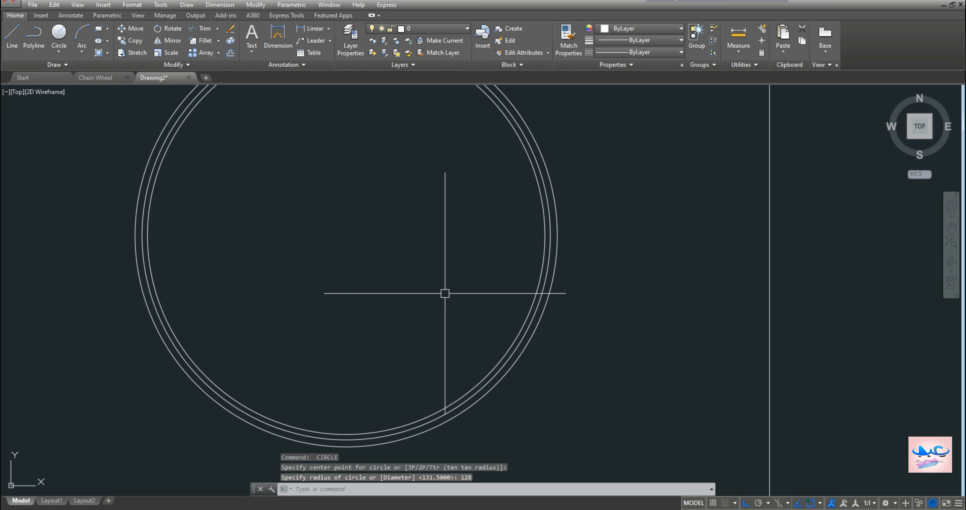
{"action": "scroll", "coordinate": [556, 366], "scroll_direction": "down", "scroll_amount": 3}
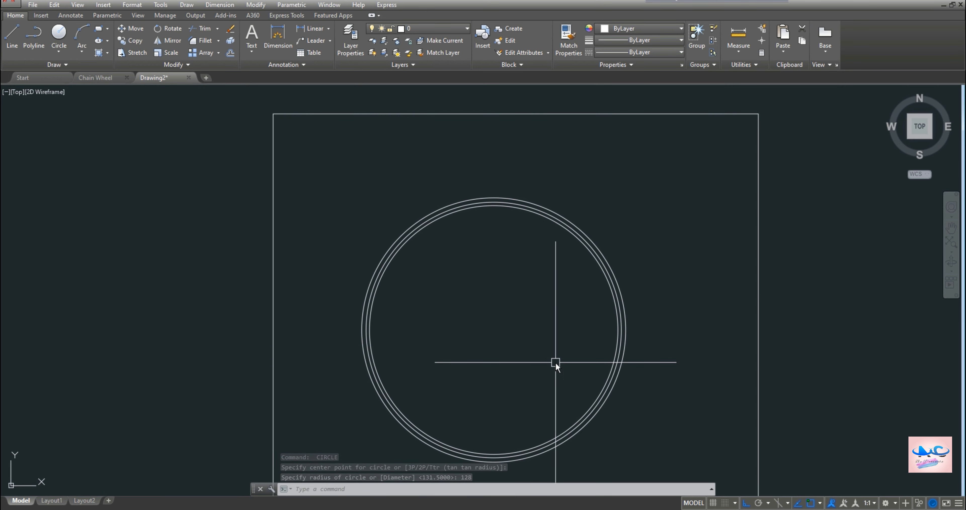
{"action": "type", "text": "l"}
{"action": "key", "text": "Return"}
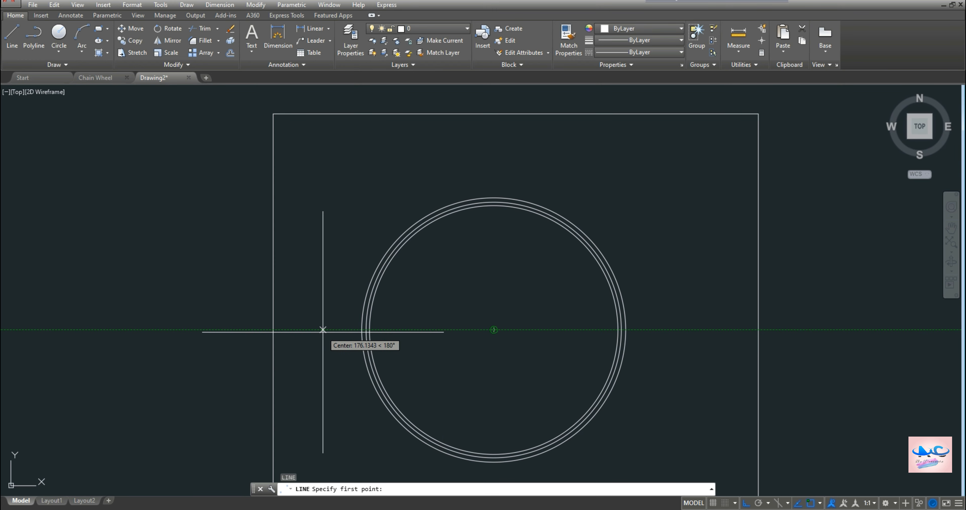
{"action": "left_click", "coordinate": [323, 329]}
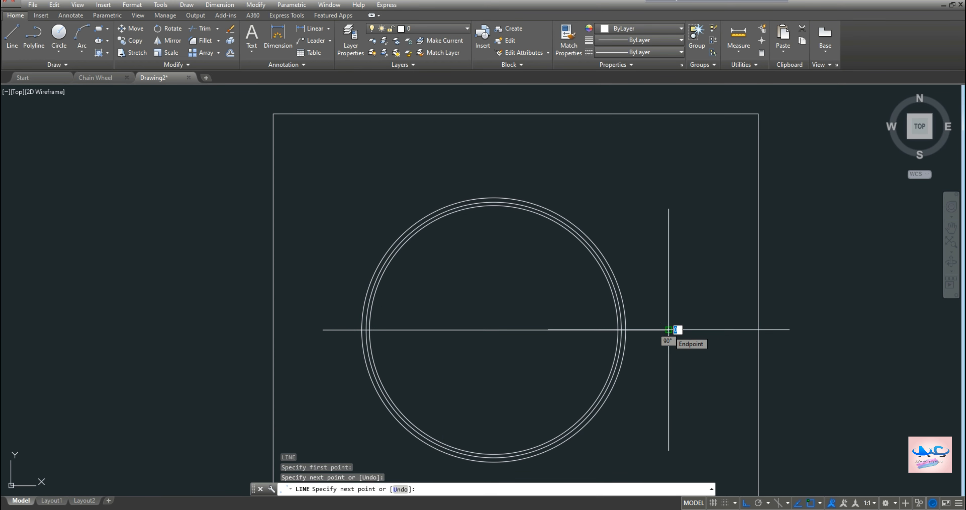
{"action": "left_click", "coordinate": [669, 330]}
{"action": "key", "text": "Escape"}
Draw a line 50 long at 156.25° starting from a point on the horizontal line 119.99 left of the circles' centre.
{"action": "scroll", "coordinate": [487, 356], "scroll_direction": "up", "scroll_amount": 2}
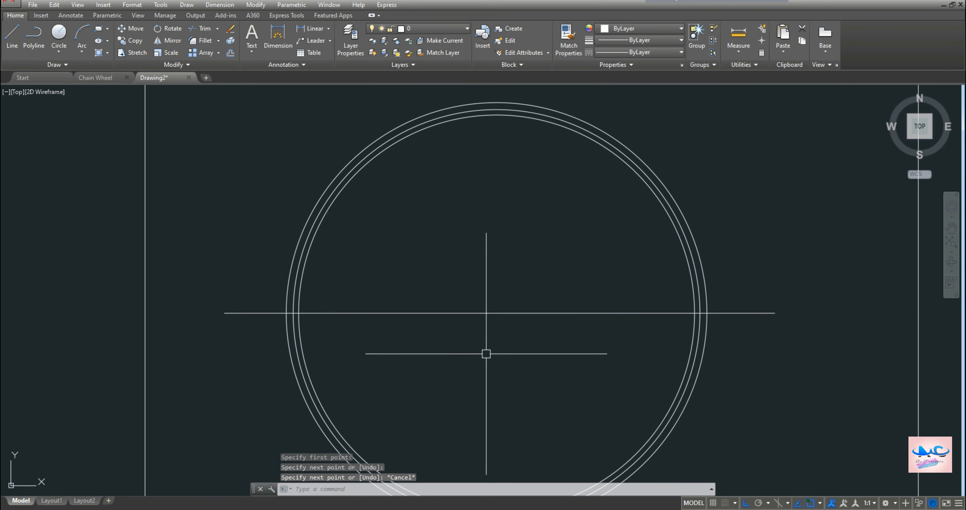
{"action": "scroll", "coordinate": [486, 354], "scroll_direction": "up", "scroll_amount": 2}
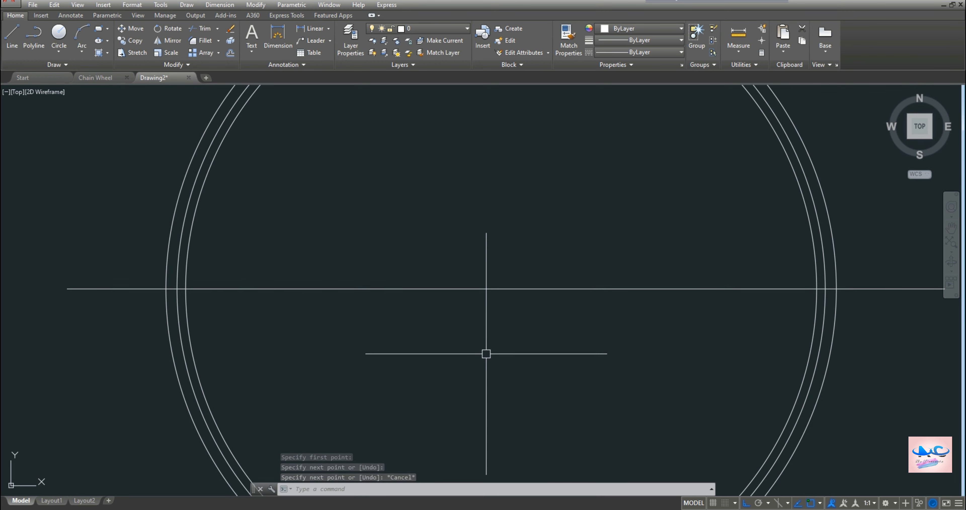
{"action": "type", "text": "l"}
{"action": "key", "text": "Return"}
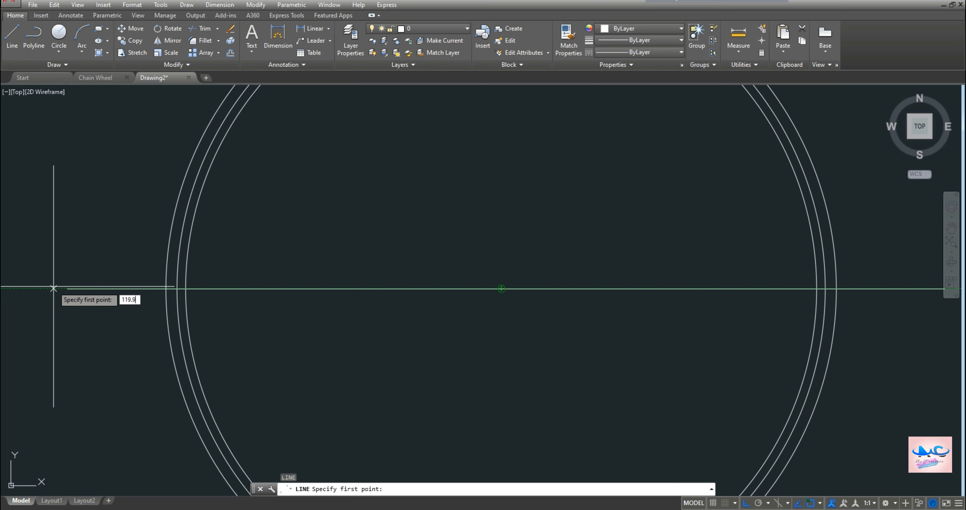
{"action": "type", "text": "119.99"}
{"action": "key", "text": "Return"}
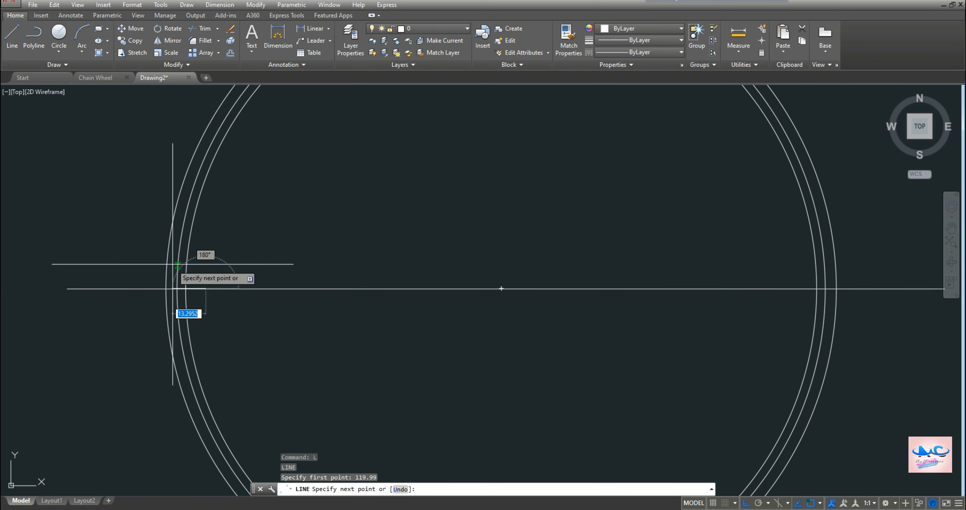
{"action": "type", "text": "5"}
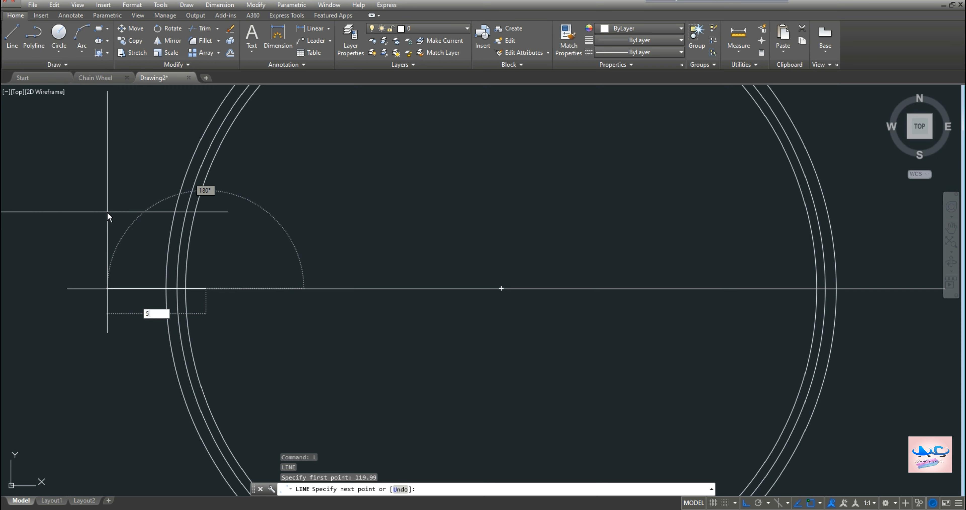
{"action": "type", "text": "0"}
{"action": "key", "text": "Tab"}
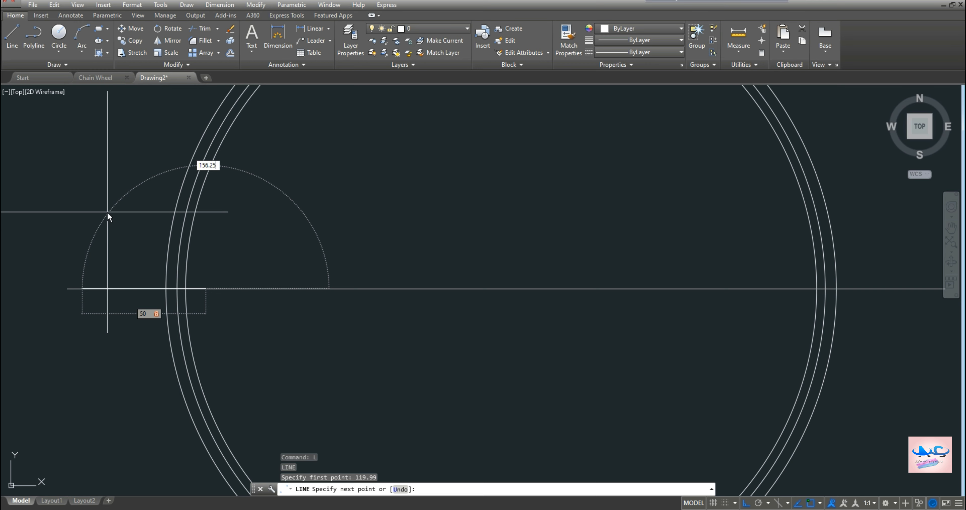
{"action": "key", "text": "Return"}
{"action": "key", "text": "Escape"}
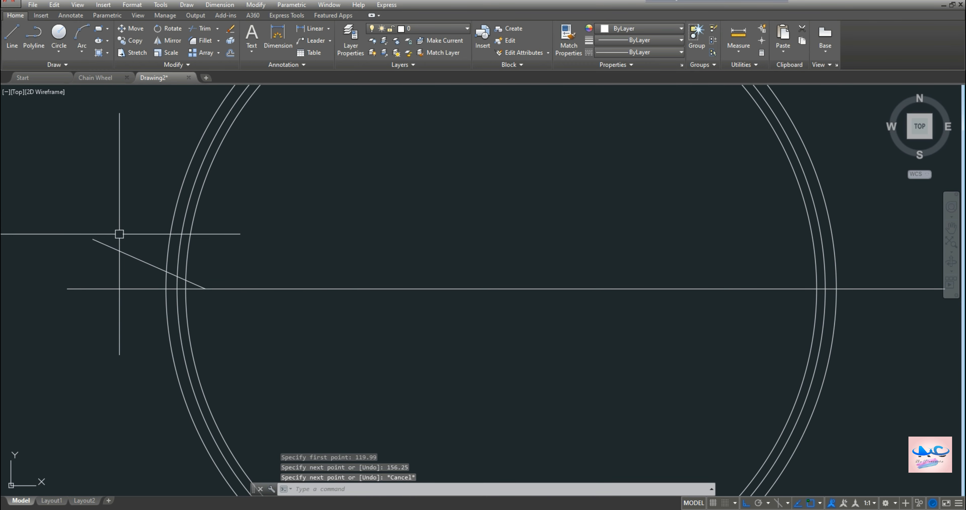
Mirror the slanted line about the horizontal centre line, keeping the source line.
{"action": "left_click", "coordinate": [118, 250]}
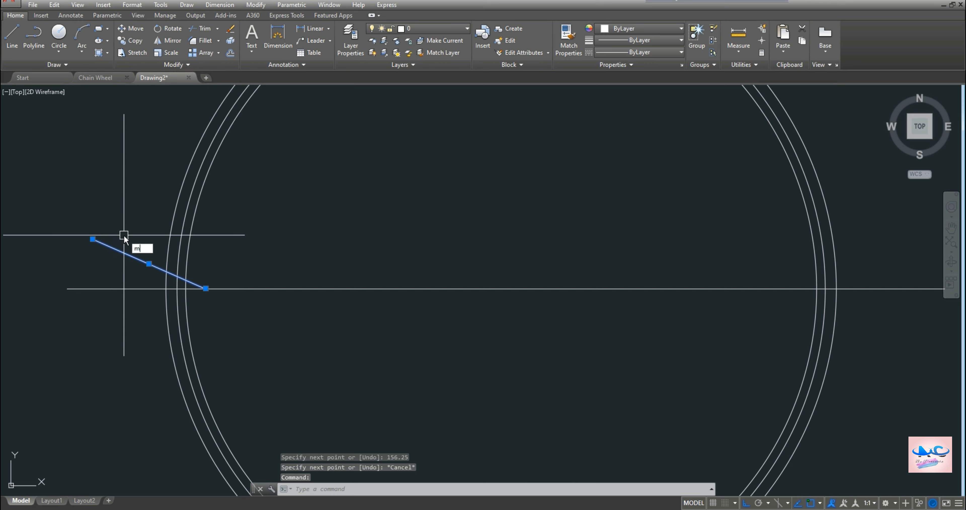
{"action": "type", "text": "mo"}
{"action": "key", "text": "BackSpace"}
{"action": "type", "text": "irr"}
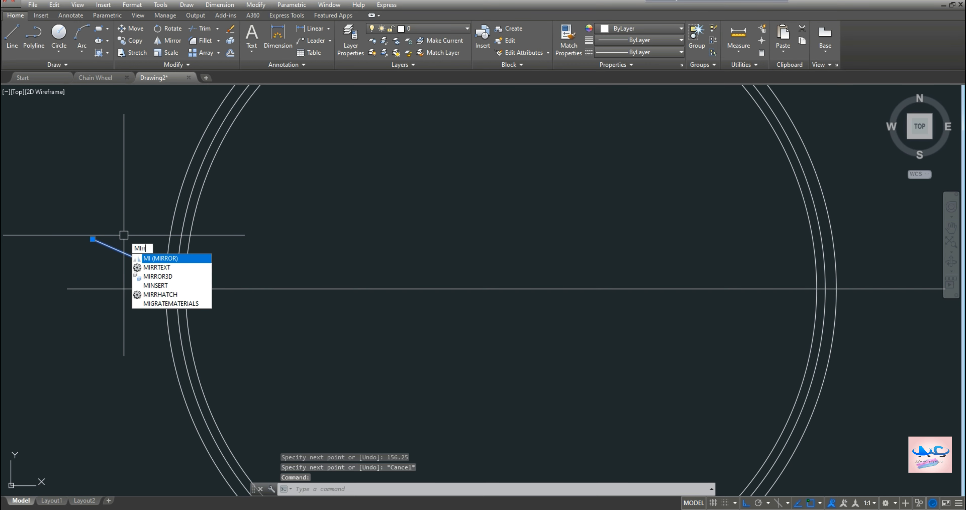
{"action": "key", "text": "Return"}
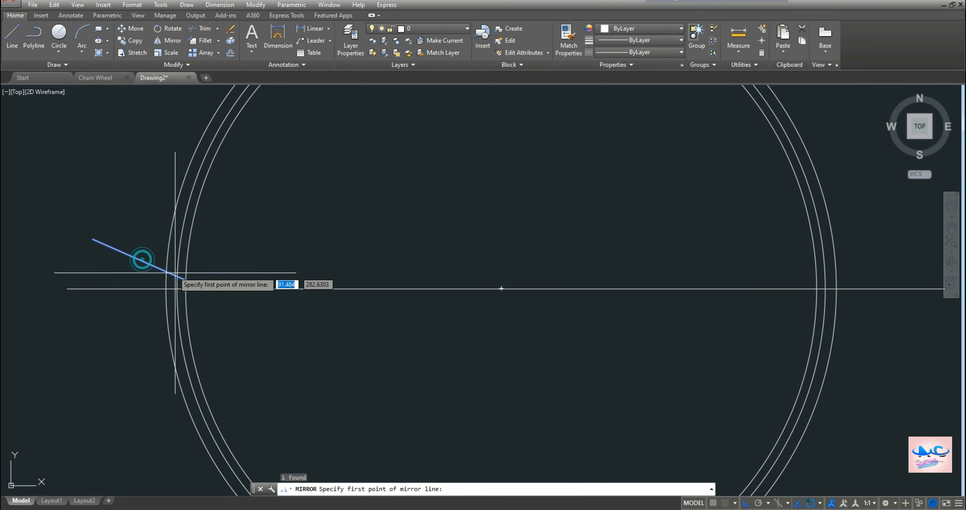
{"action": "left_click", "coordinate": [206, 288]}
{"action": "left_click", "coordinate": [38, 288]}
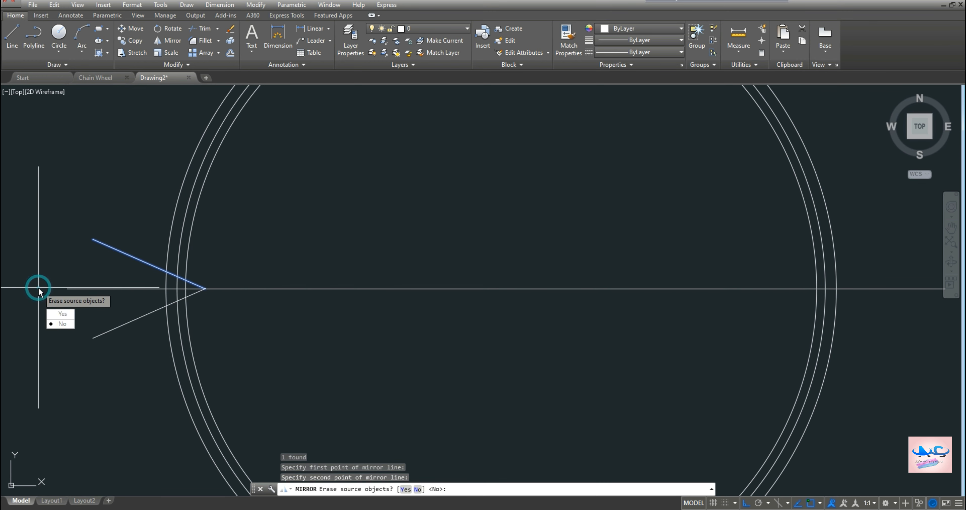
{"action": "left_click", "coordinate": [59, 325]}
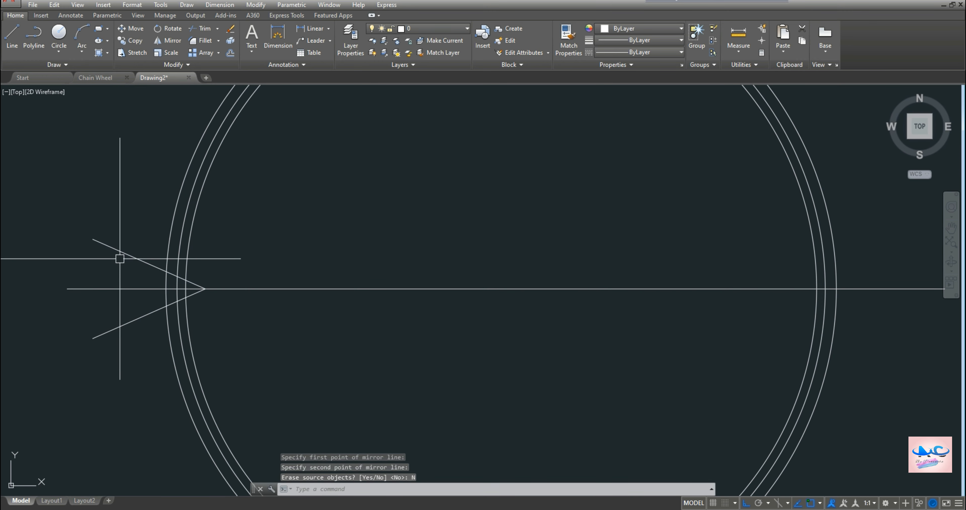
Trim both slanted lines outside the outer circle and the horizontal line's part left of the V's apex.
{"action": "type", "text": "ts or"}
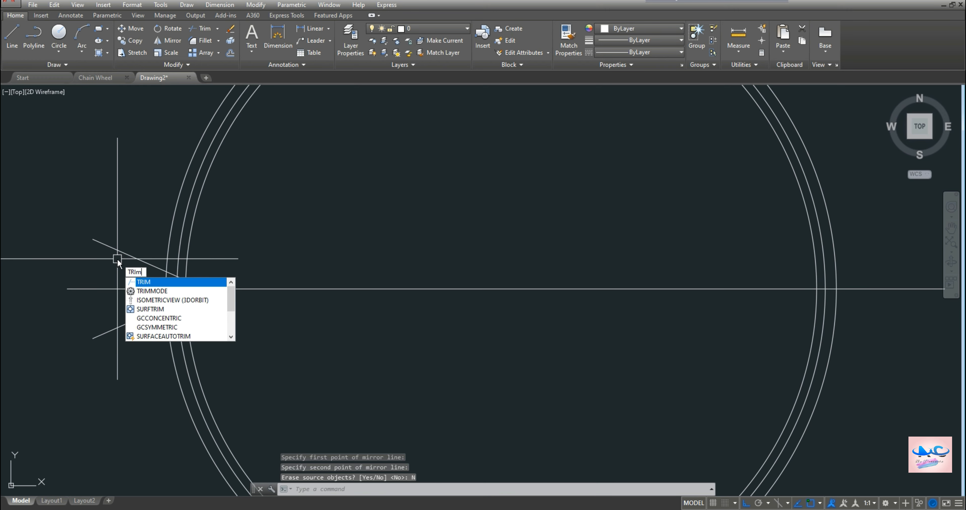
{"action": "key", "text": "Return"}
{"action": "key", "text": "Return"}
{"action": "left_click", "coordinate": [118, 251]}
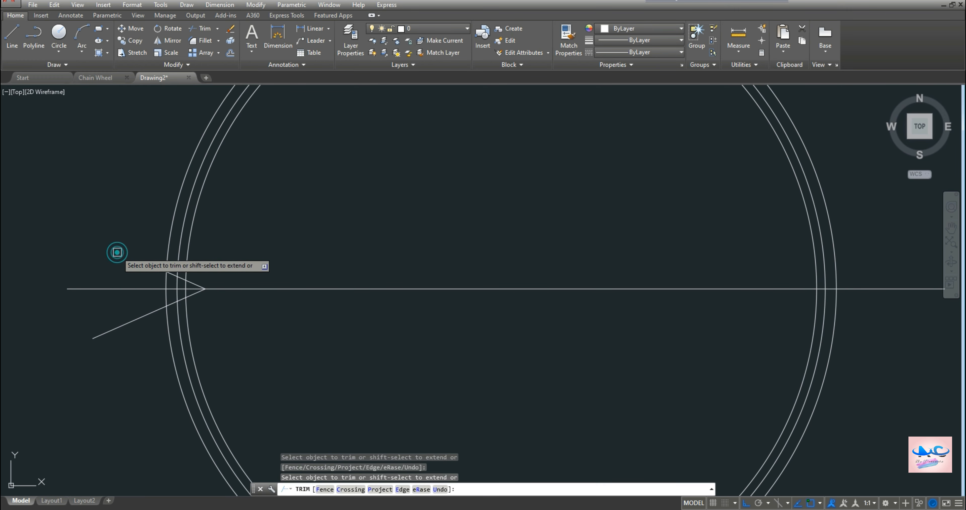
{"action": "left_click", "coordinate": [135, 320]}
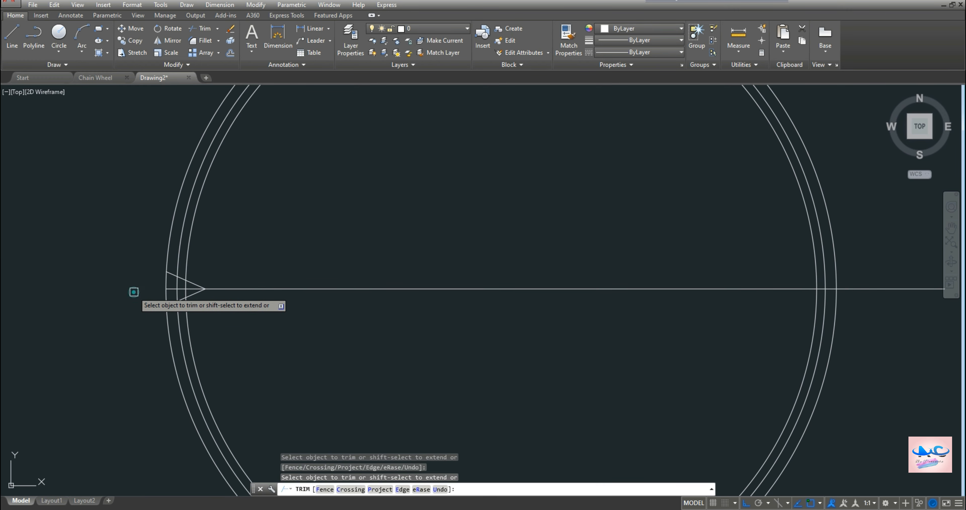
{"action": "scroll", "coordinate": [136, 292], "scroll_direction": "up", "scroll_amount": 4}
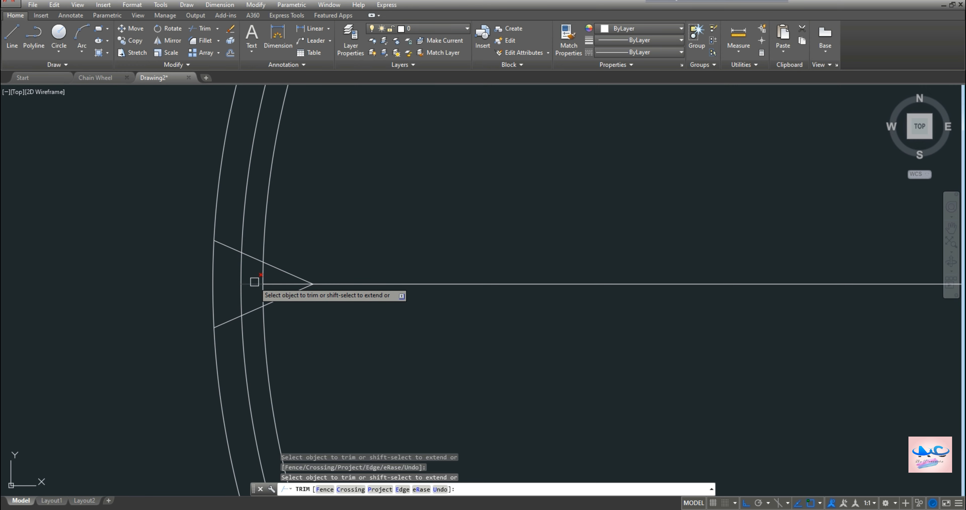
{"action": "left_click", "coordinate": [272, 284]}
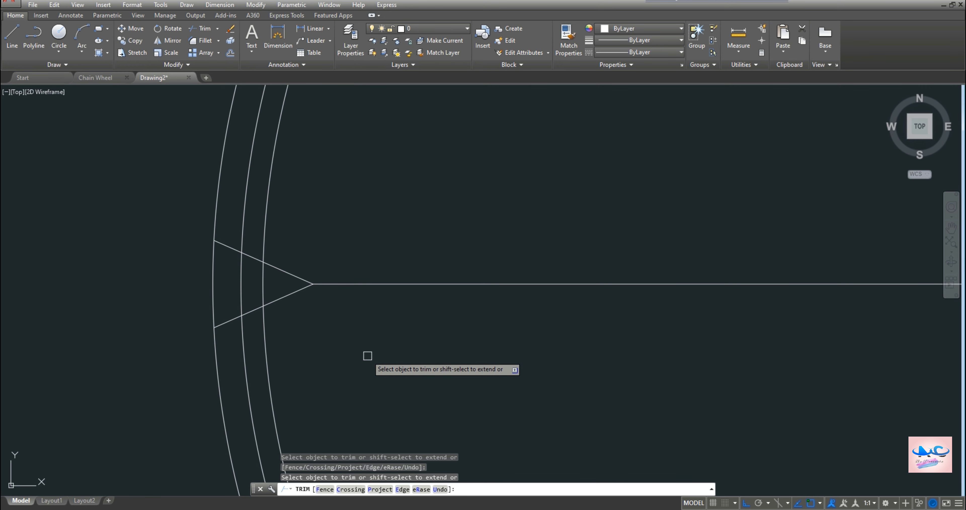
{"action": "key", "text": "Escape"}
Fillet the apex between the two slanted lines with a radius of 5.
{"action": "type", "text": "f"}
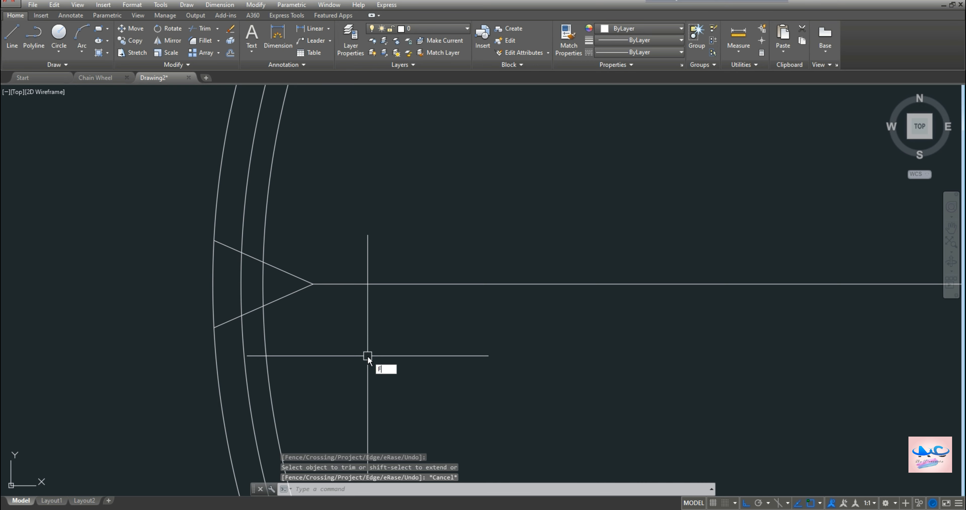
{"action": "key", "text": "Return"}
{"action": "right_click", "coordinate": [368, 358]}
{"action": "left_click", "coordinate": [408, 407]}
{"action": "key", "text": "Return"}
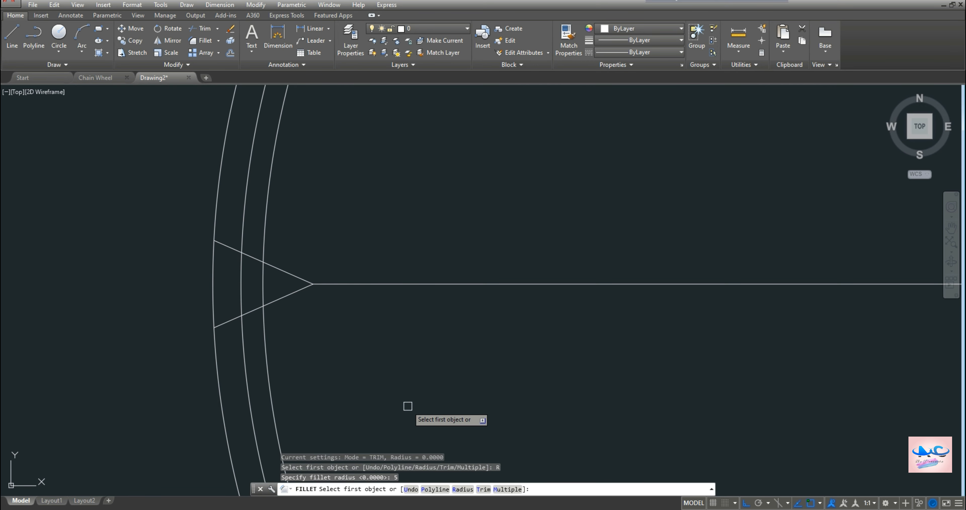
{"action": "left_click", "coordinate": [278, 267]}
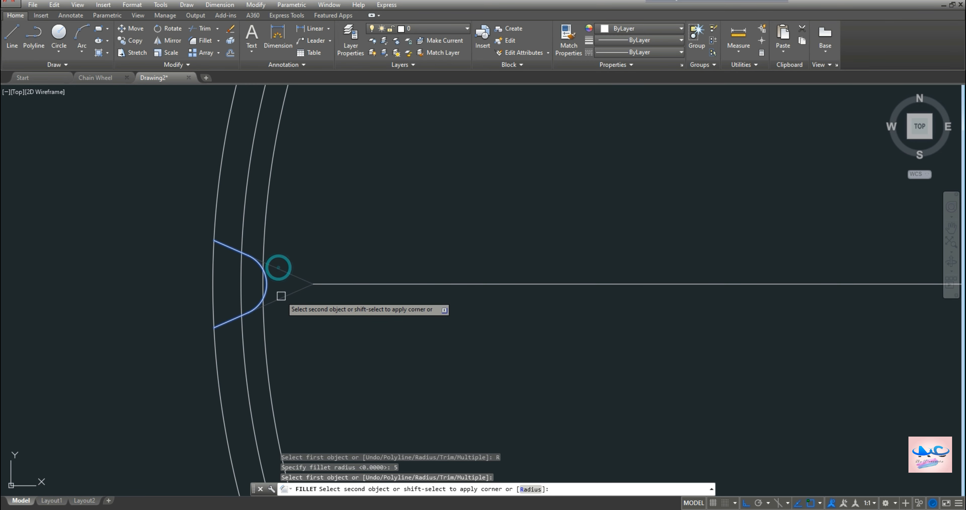
{"action": "left_click", "coordinate": [281, 296]}
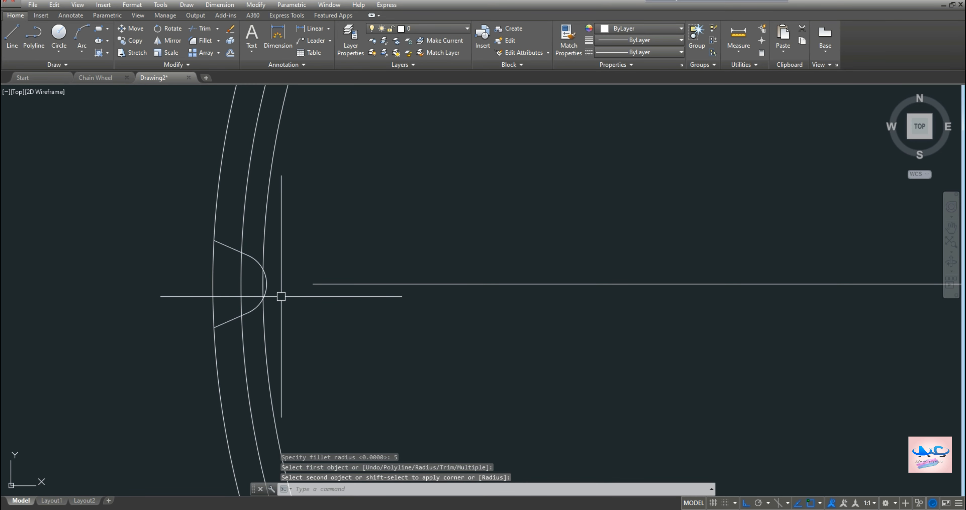
{"action": "scroll", "coordinate": [281, 296], "scroll_direction": "down", "scroll_amount": 1}
{"action": "middle_click_drag", "start_coordinate": [639, 340], "coordinate": [388, 347]}
{"action": "scroll", "coordinate": [408, 345], "scroll_direction": "down", "scroll_amount": 1}
{"action": "scroll", "coordinate": [407, 346], "scroll_direction": "down", "scroll_amount": 1}
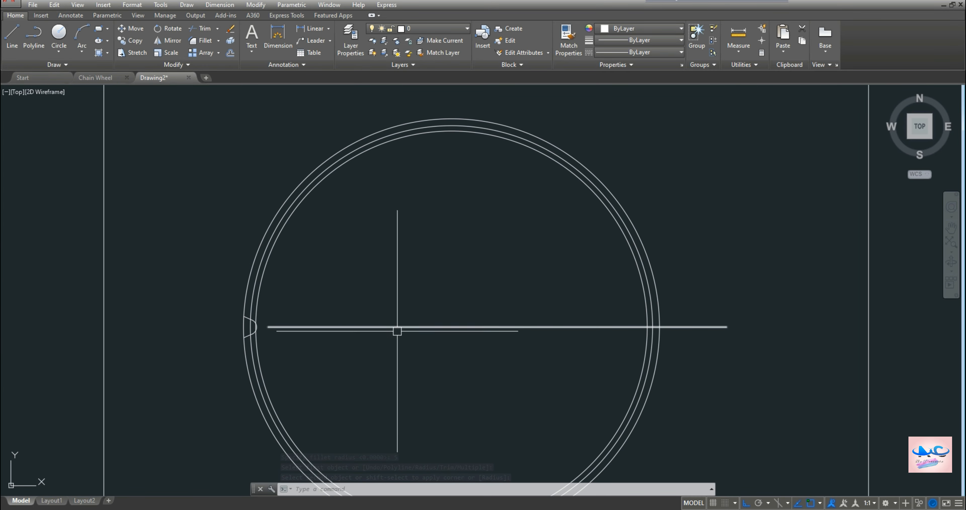
{"action": "scroll", "coordinate": [345, 352], "scroll_direction": "up", "scroll_amount": 1}
{"action": "scroll", "coordinate": [450, 323], "scroll_direction": "up", "scroll_amount": 2}
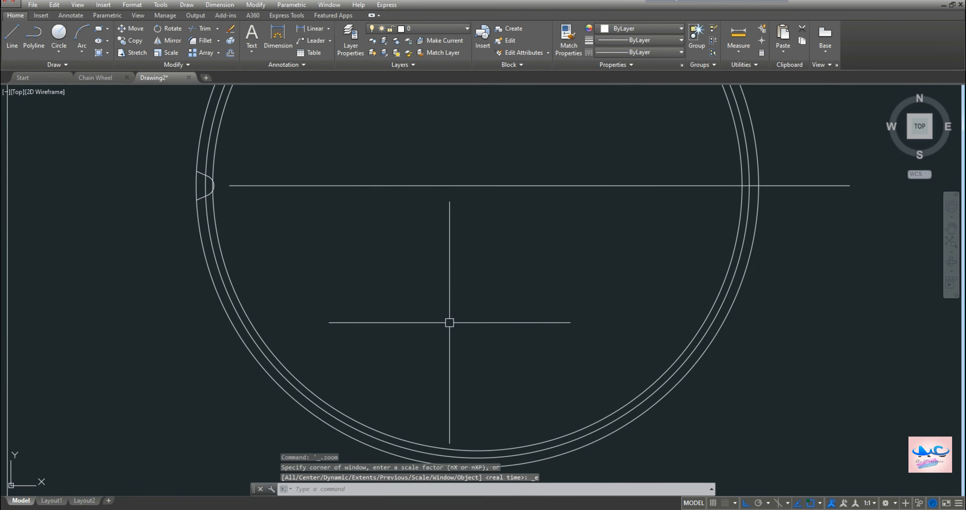
Polar-array the rounded tooth gap's two slanted lines and fillet arc about the circles' centre, with 62 items over 360°.
{"action": "scroll", "coordinate": [450, 322], "scroll_direction": "up", "scroll_amount": 2}
{"action": "scroll", "coordinate": [449, 322], "scroll_direction": "down", "scroll_amount": 2}
{"action": "scroll", "coordinate": [449, 323], "scroll_direction": "up", "scroll_amount": 1}
{"action": "middle_click_drag", "start_coordinate": [449, 322], "coordinate": [571, 407]}
{"action": "middle_click_drag", "start_coordinate": [396, 309], "coordinate": [590, 437]}
{"action": "scroll", "coordinate": [403, 336], "scroll_direction": "up", "scroll_amount": 1}
{"action": "left_click", "coordinate": [341, 287]}
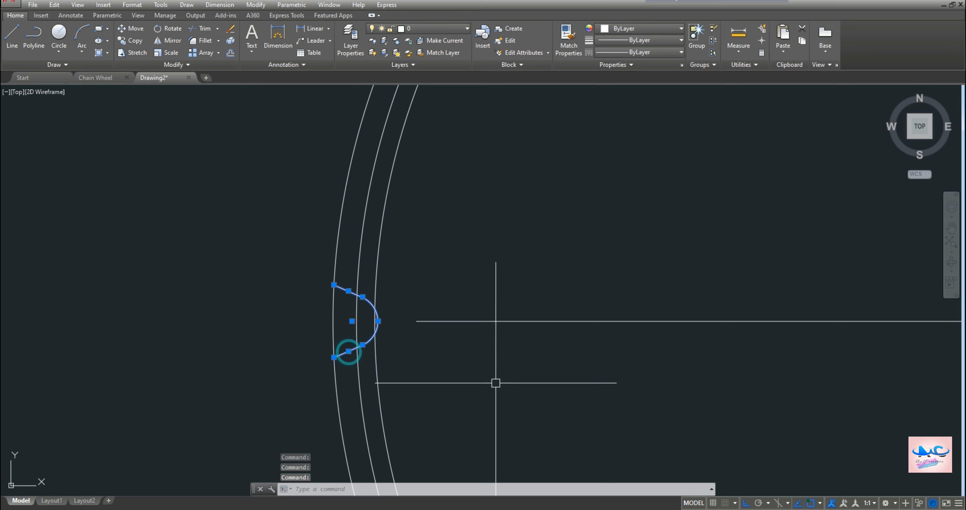
{"action": "scroll", "coordinate": [668, 401], "scroll_direction": "down", "scroll_amount": 2}
{"action": "middle_click_drag", "start_coordinate": [738, 400], "coordinate": [447, 373]}
{"action": "scroll", "coordinate": [501, 373], "scroll_direction": "down", "scroll_amount": 2}
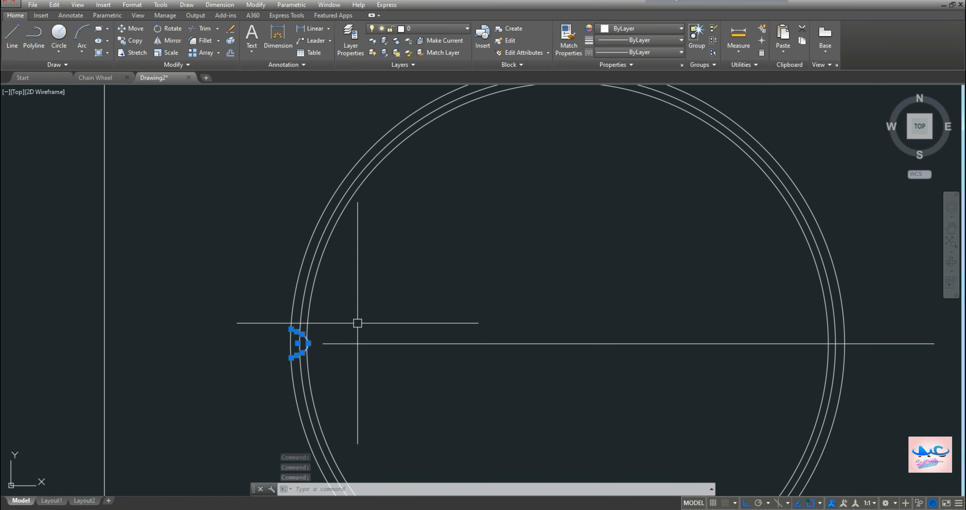
{"action": "type", "text": "ar"}
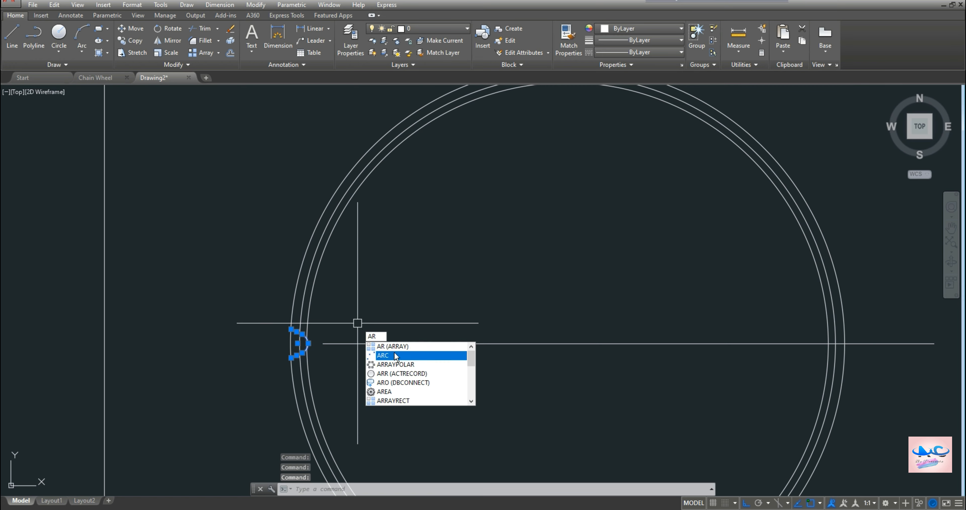
{"action": "key", "text": "Return"}
{"action": "left_click", "coordinate": [423, 391]}
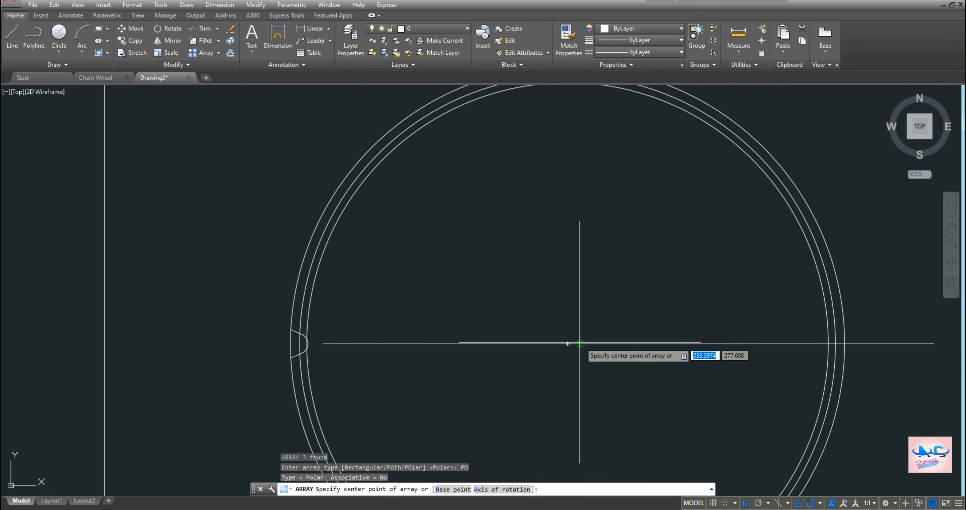
{"action": "left_click", "coordinate": [568, 343]}
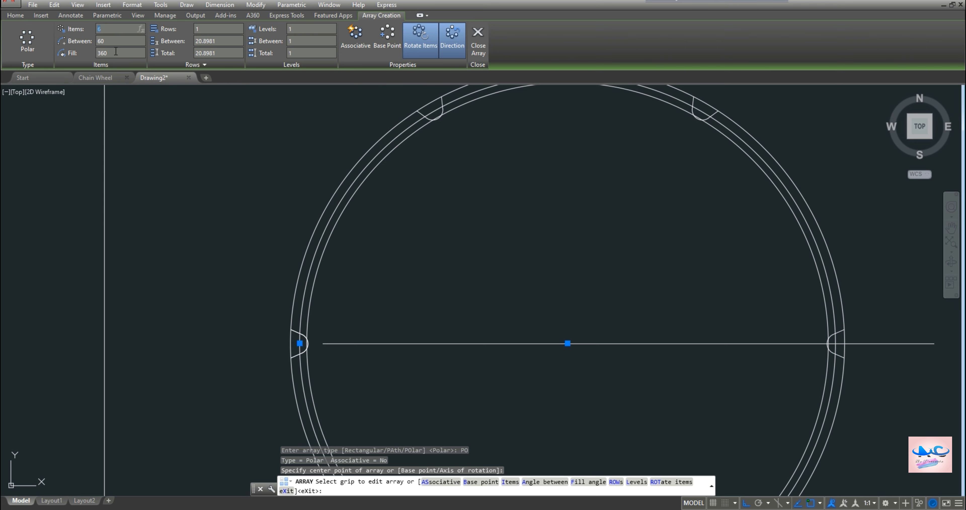
{"action": "type", "text": "62"}
{"action": "key", "text": "Return"}
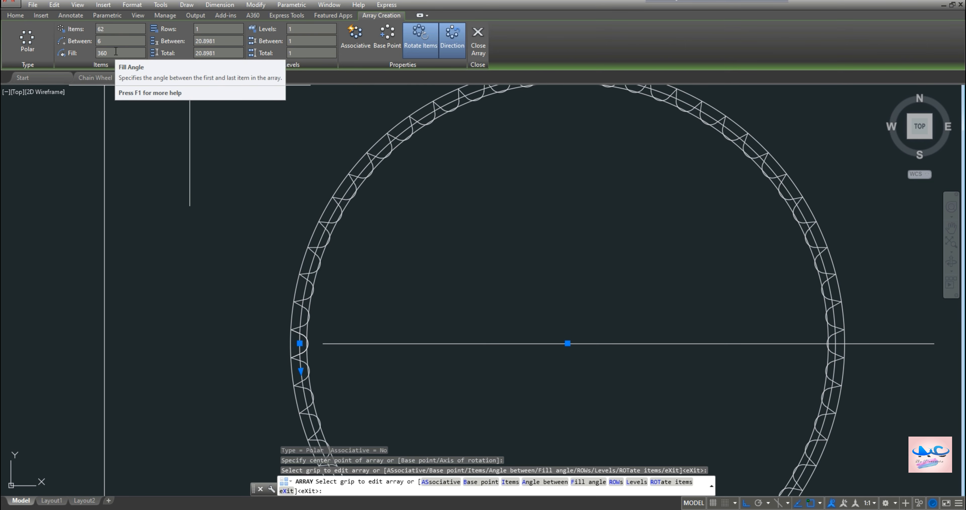
{"action": "left_click", "coordinate": [427, 255]}
{"action": "key", "text": "Escape"}
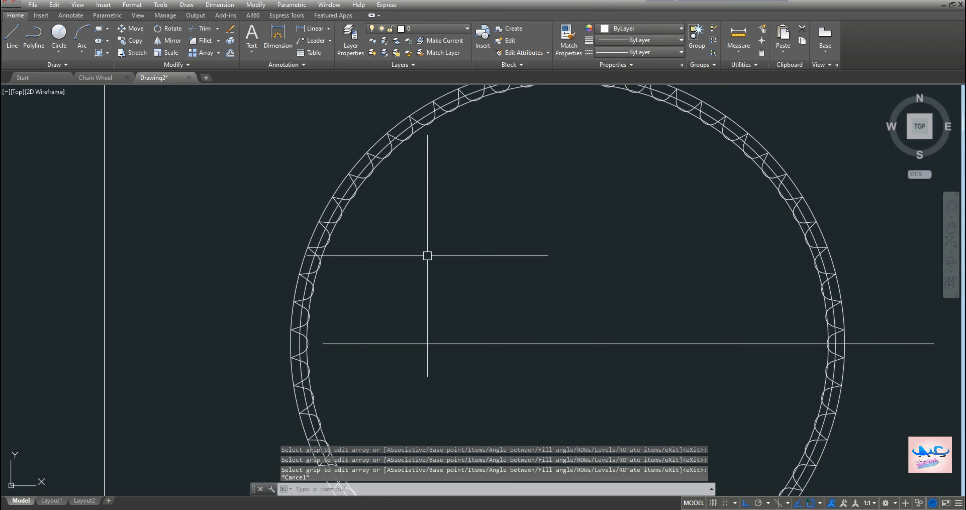
Check the radii in the Chain Wheel reference drawing and draw a circle of radius 113 at the toothed ring's centre in Drawing2.
{"action": "scroll", "coordinate": [565, 287], "scroll_direction": "down", "scroll_amount": 2}
{"action": "middle_click_drag", "start_coordinate": [565, 287], "coordinate": [511, 288]}
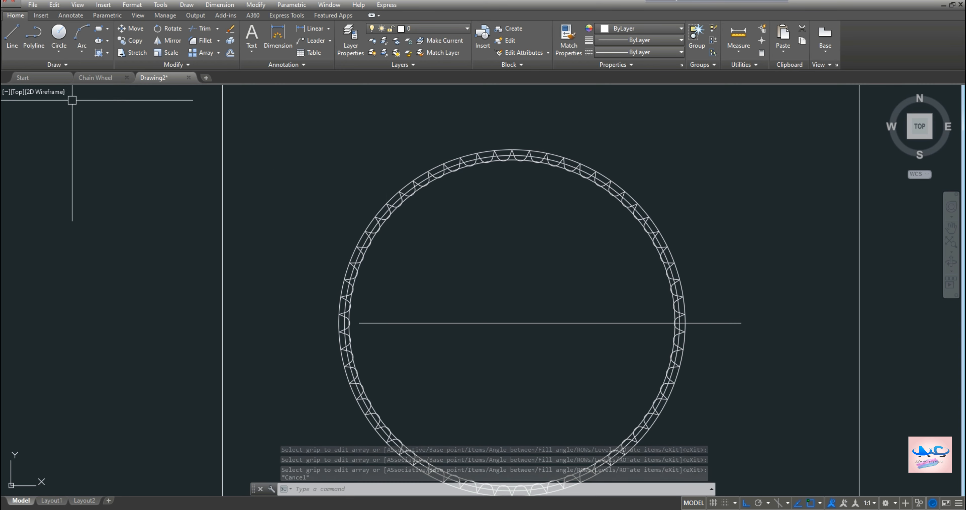
{"action": "left_click", "coordinate": [97, 79]}
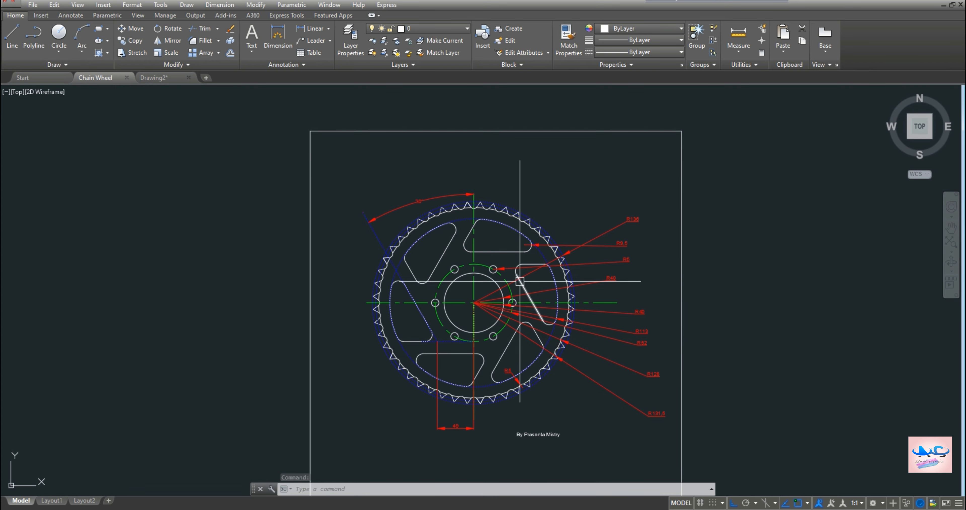
{"action": "scroll", "coordinate": [583, 262], "scroll_direction": "up", "scroll_amount": 2}
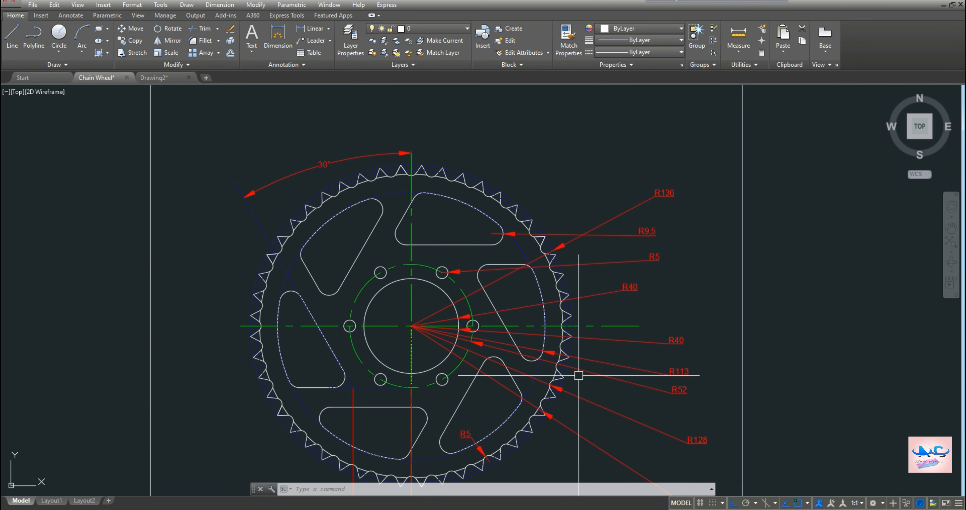
{"action": "left_click", "coordinate": [165, 78]}
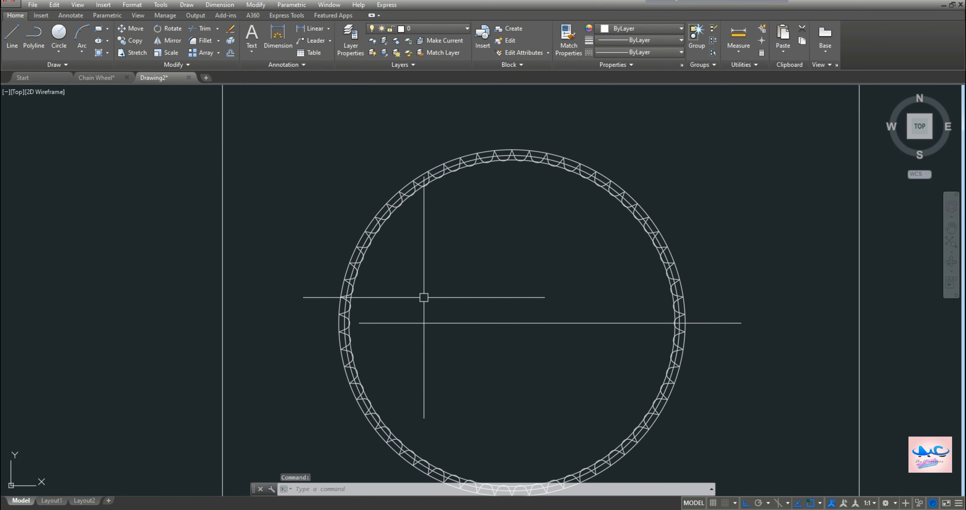
{"action": "type", "text": "c"}
{"action": "key", "text": "Return"}
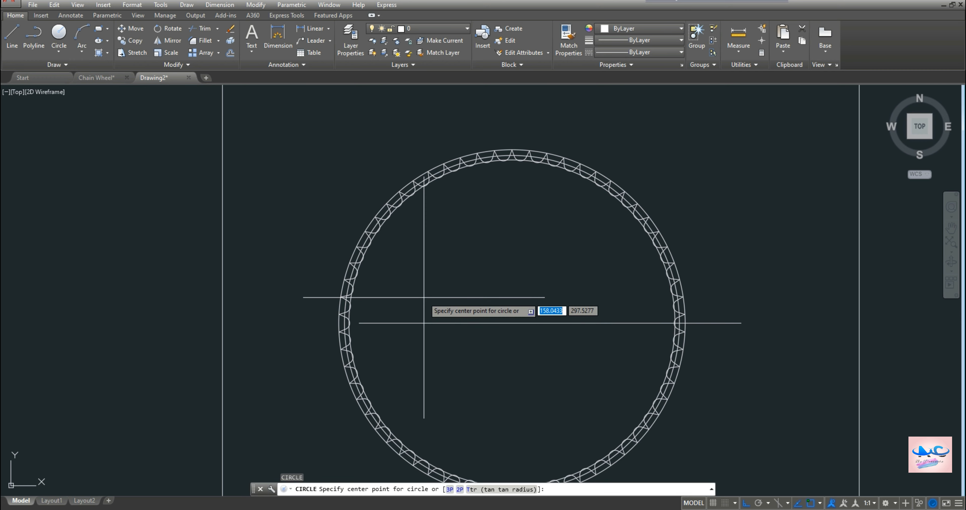
{"action": "left_click", "coordinate": [512, 322]}
{"action": "key", "text": "Return"}
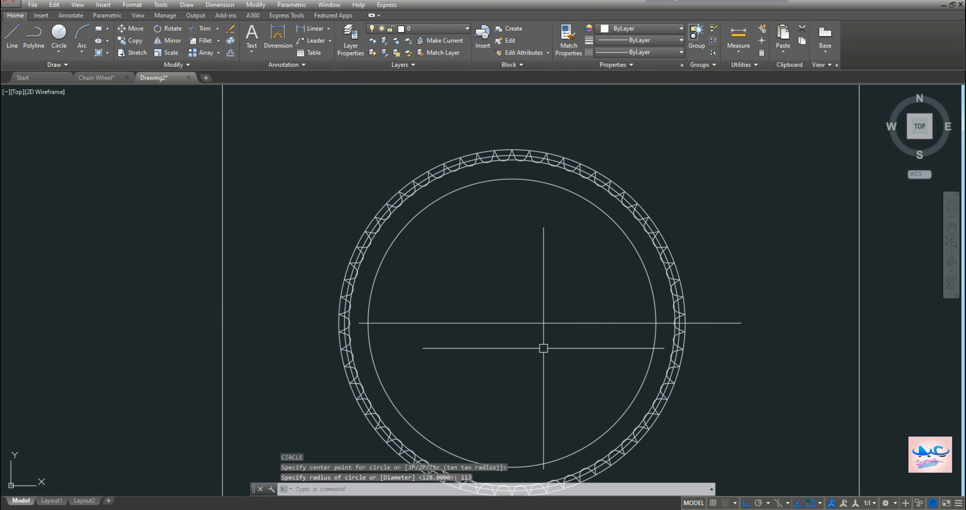
Draw two more concentric circles with radii 40 and 52 at the wheel's centre.
{"action": "key", "text": "Return"}
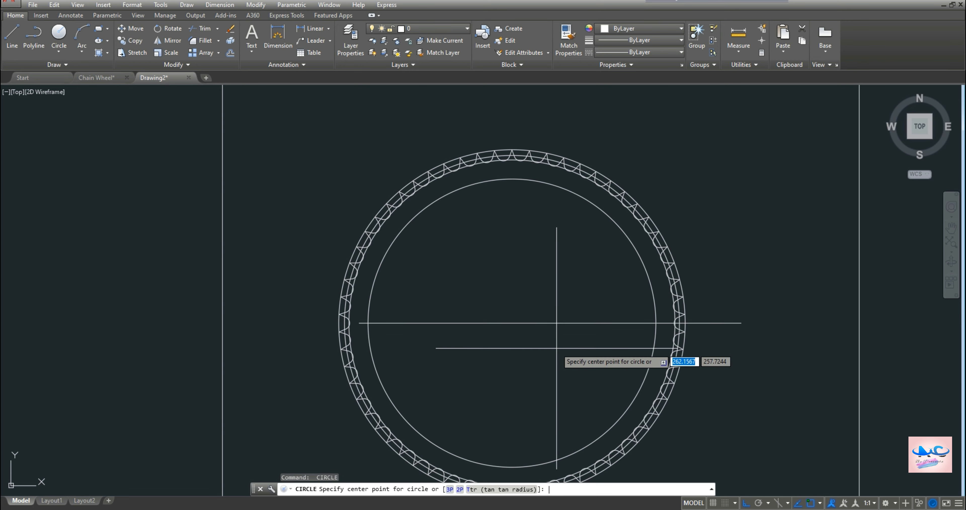
{"action": "left_click", "coordinate": [512, 322]}
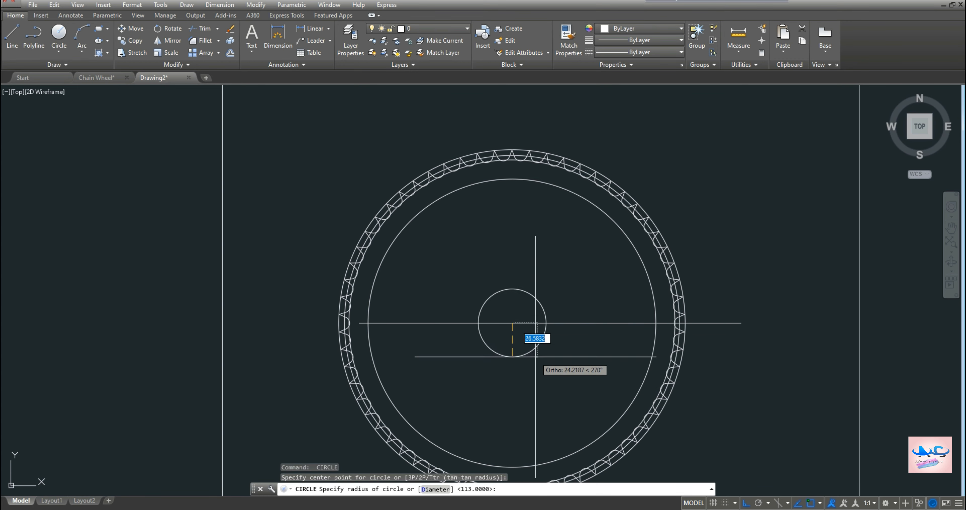
{"action": "type", "text": "40"}
{"action": "key", "text": "Return"}
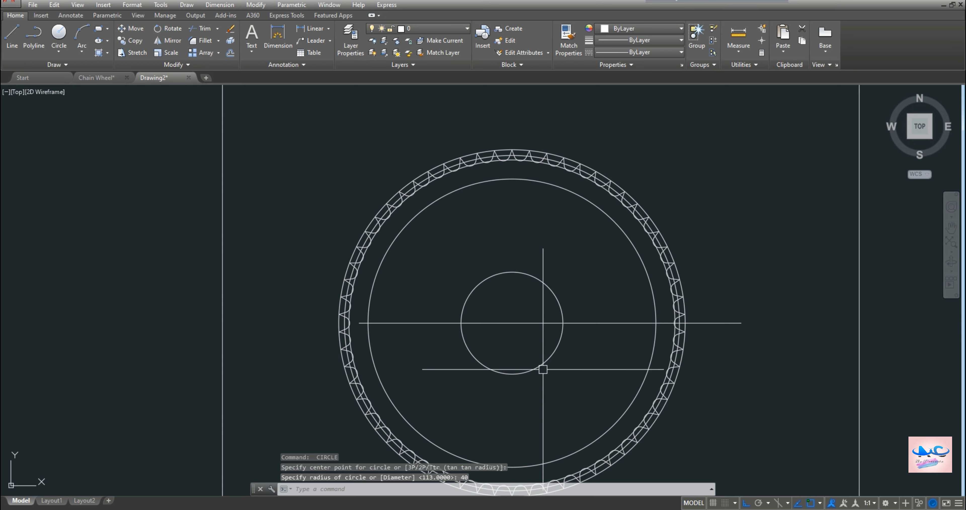
{"action": "key", "text": "Return"}
{"action": "left_click", "coordinate": [513, 323]}
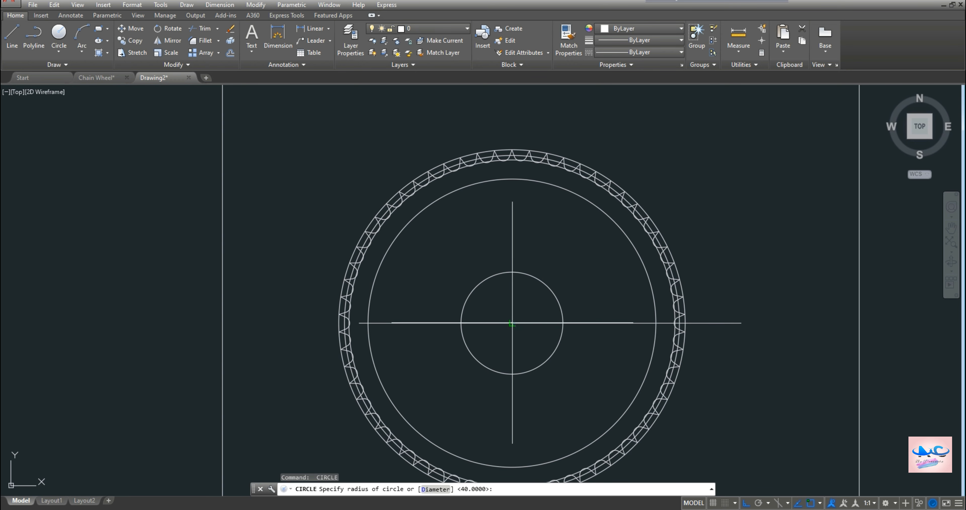
{"action": "type", "text": "52"}
{"action": "key", "text": "Return"}
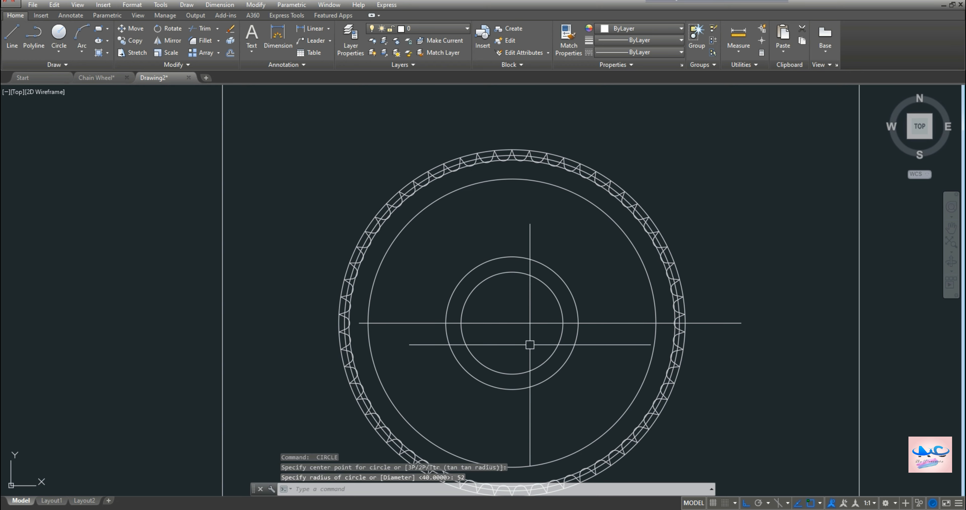
Draw a radius 5 hole circle centred where the radius 52 circle crosses the horizontal line, left of the wheel's centre.
{"action": "scroll", "coordinate": [530, 345], "scroll_direction": "up", "scroll_amount": 4}
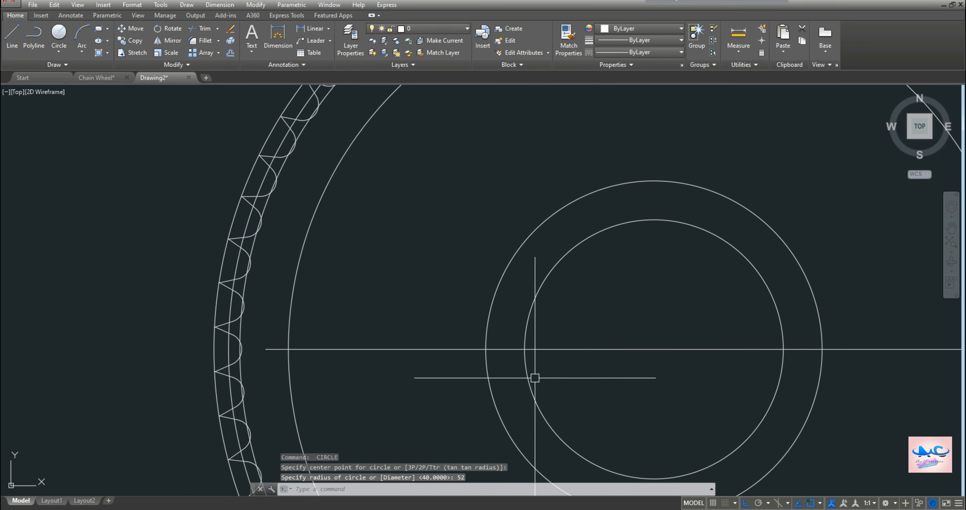
{"action": "type", "text": "c"}
{"action": "key", "text": "Return"}
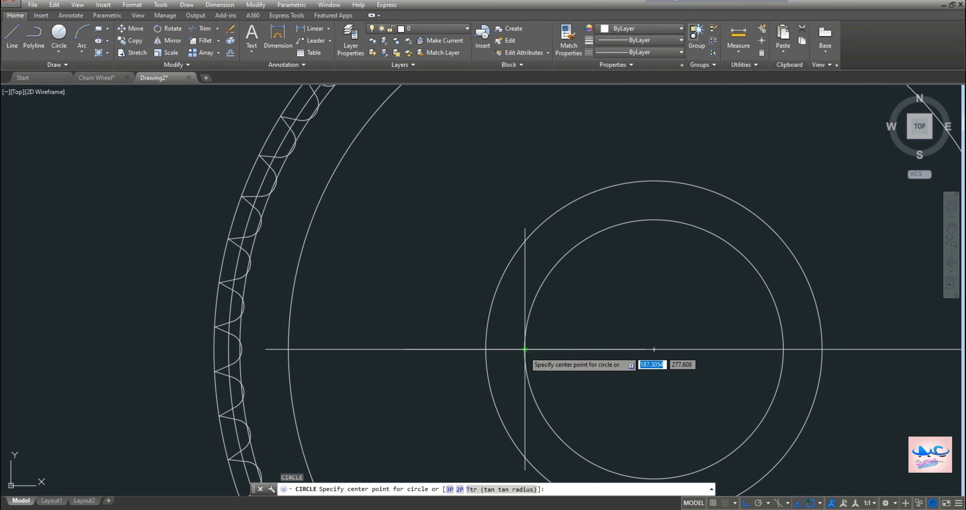
{"action": "left_click", "coordinate": [492, 356]}
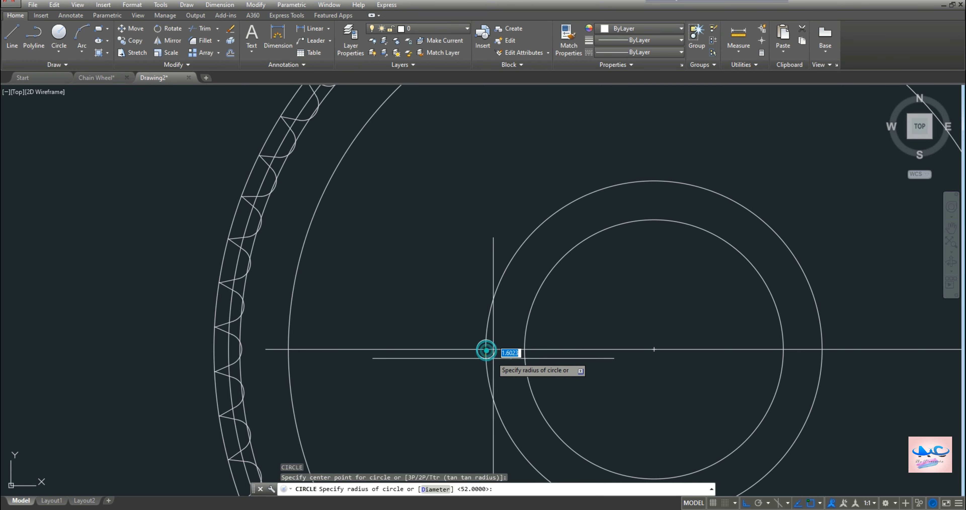
{"action": "key", "text": "Return"}
Polar-array the small hole circle about the wheel's centre, with 6 items over 360°.
{"action": "left_click", "coordinate": [497, 361]}
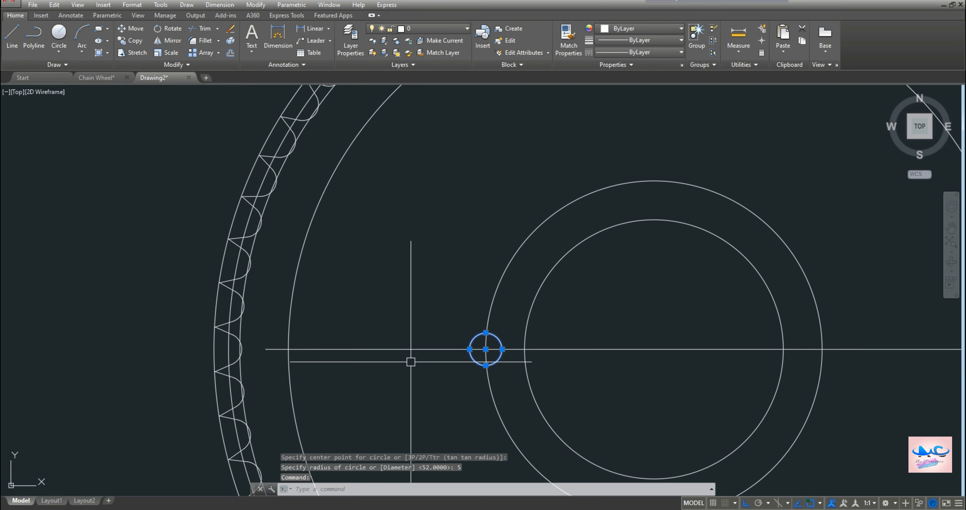
{"action": "left_click", "coordinate": [446, 394]}
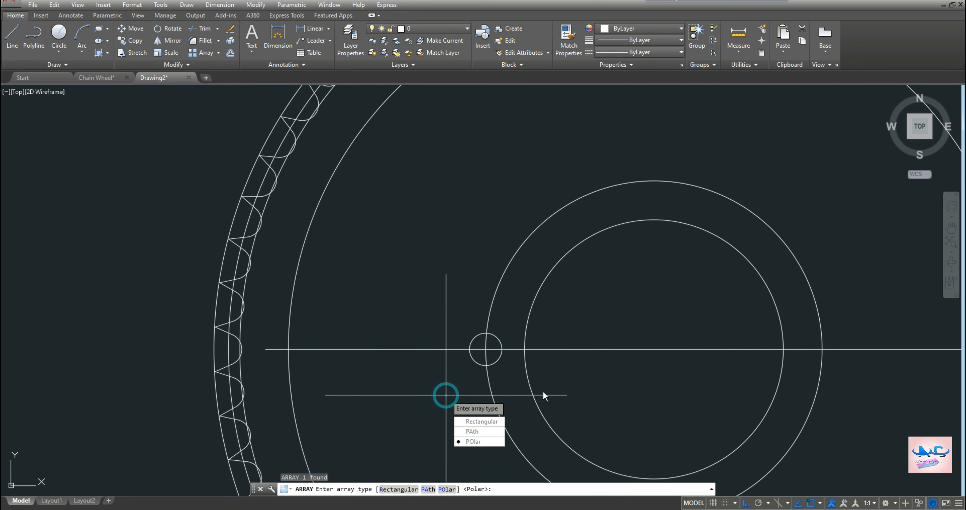
{"action": "type", "text": "PO"}
{"action": "key", "text": "Return"}
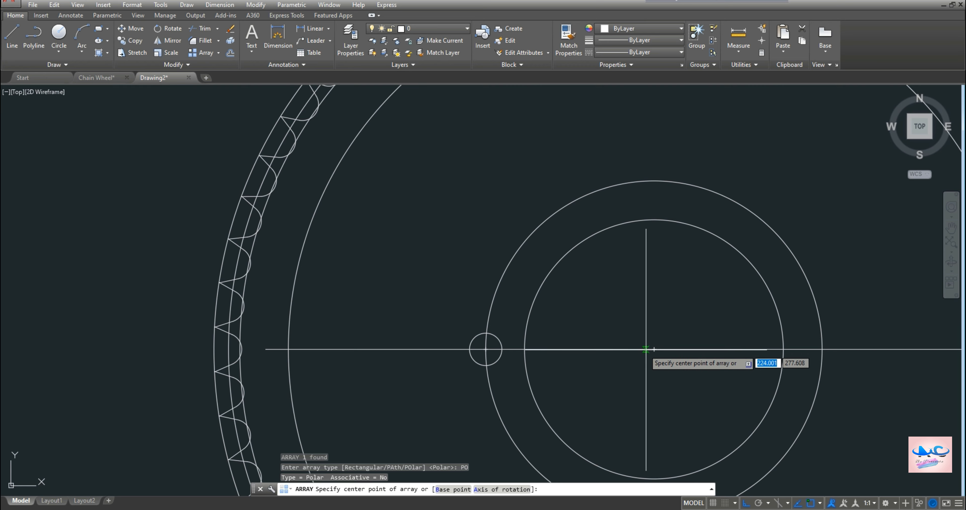
{"action": "left_click", "coordinate": [654, 349]}
{"action": "scroll", "coordinate": [657, 400], "scroll_direction": "down", "scroll_amount": 3}
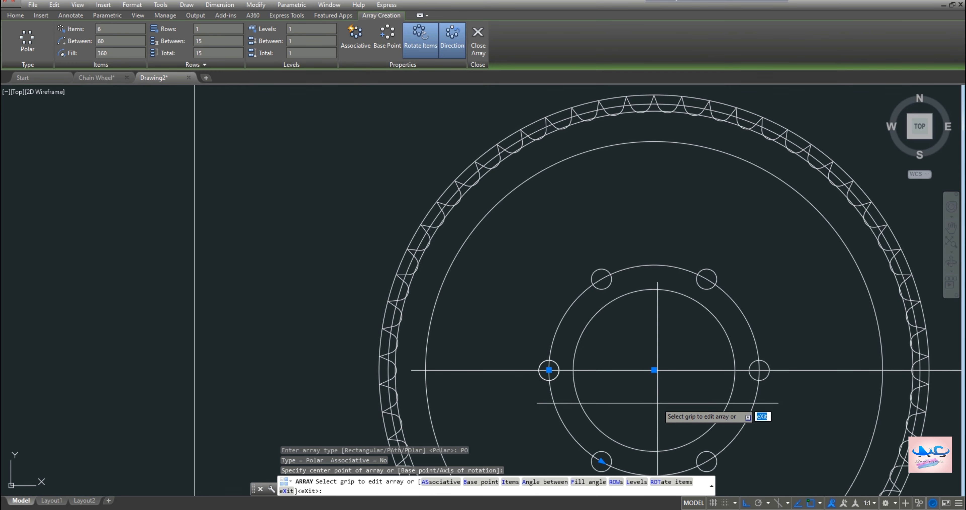
{"action": "left_click", "coordinate": [657, 401]}
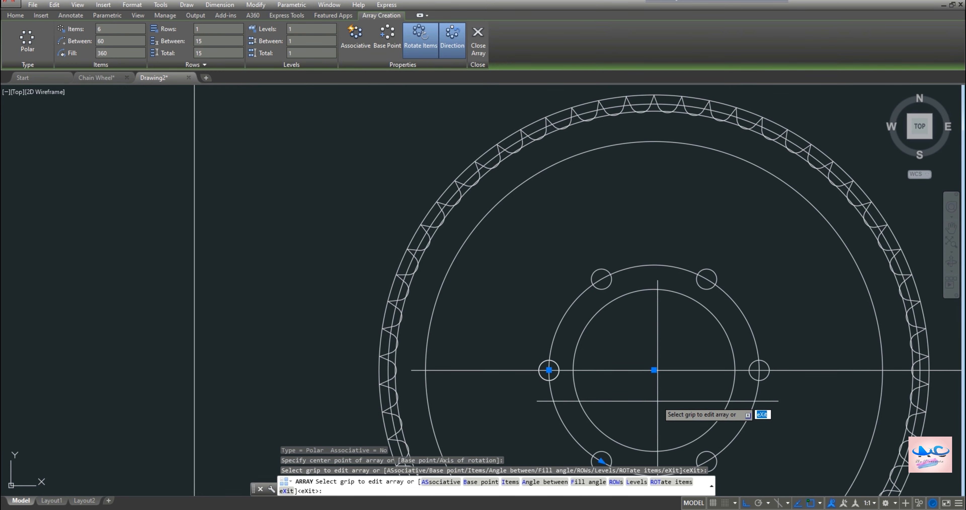
{"action": "key", "text": "Return"}
Consult the Chain Wheel reference drawing and draw a vertical centre line in Drawing2 through the wheel's centre, extending past the outer circle at both ends.
{"action": "left_click", "coordinate": [110, 78]}
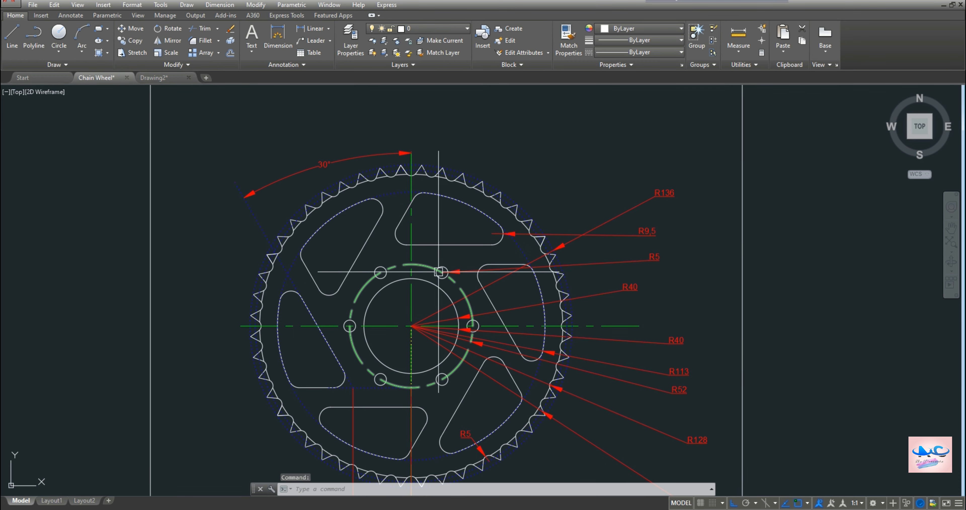
{"action": "left_click", "coordinate": [158, 78]}
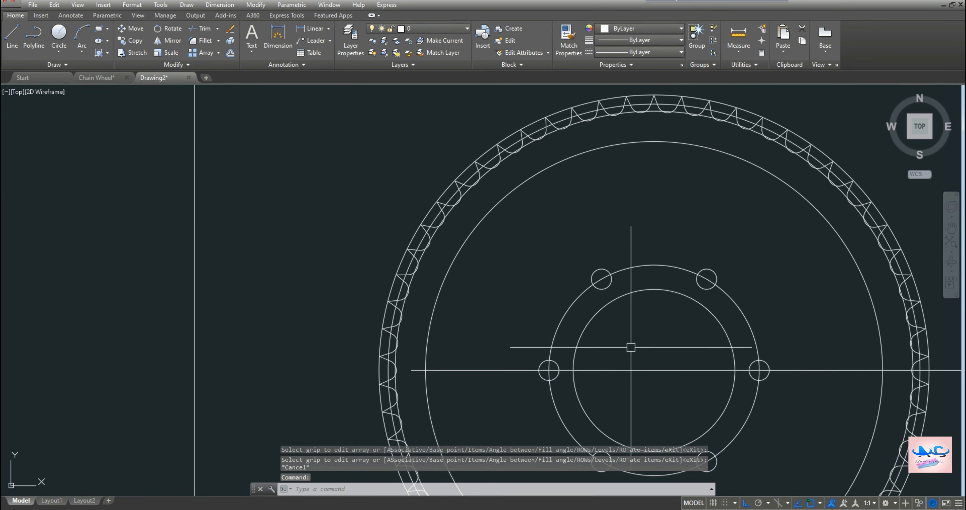
{"action": "scroll", "coordinate": [631, 347], "scroll_direction": "down", "scroll_amount": 2}
{"action": "middle_click_drag", "start_coordinate": [631, 347], "coordinate": [490, 334]}
{"action": "scroll", "coordinate": [490, 334], "scroll_direction": "up", "scroll_amount": 1}
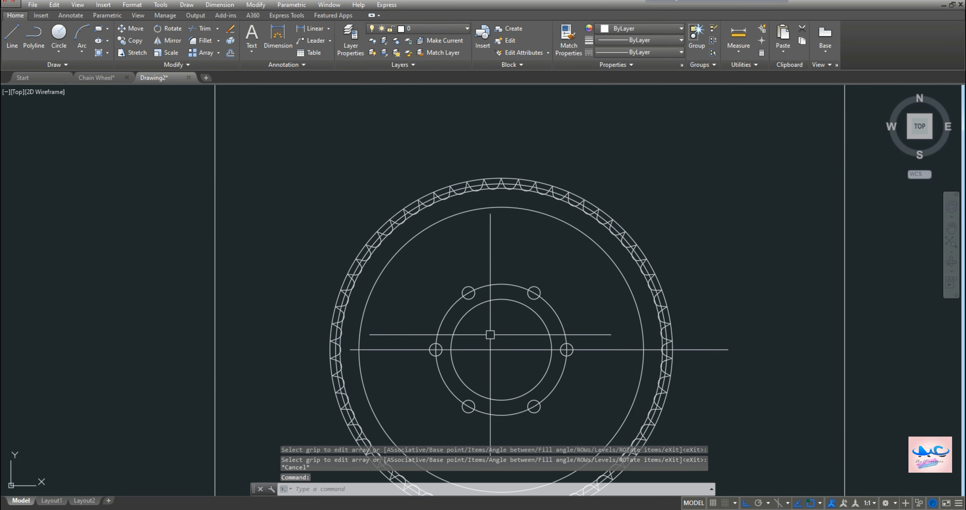
{"action": "type", "text": "l"}
{"action": "key", "text": "Return"}
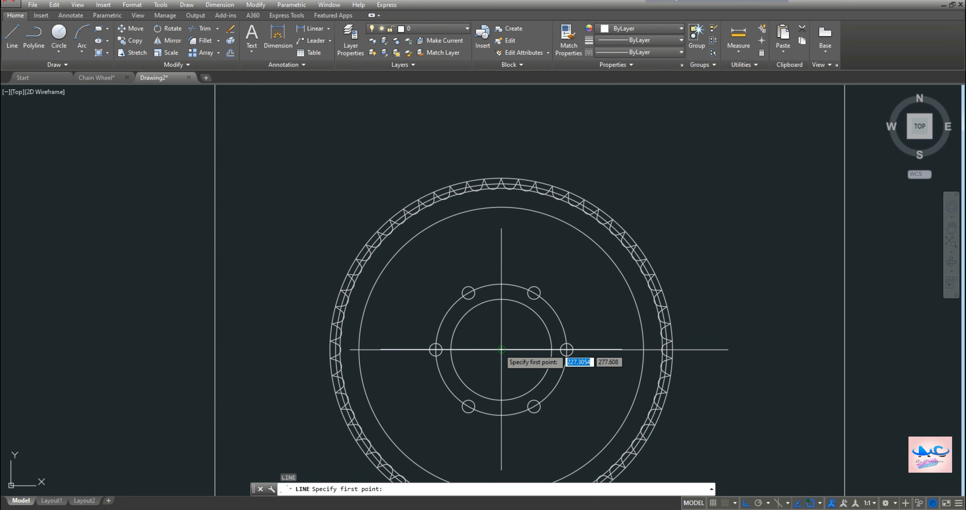
{"action": "left_click", "coordinate": [501, 142]}
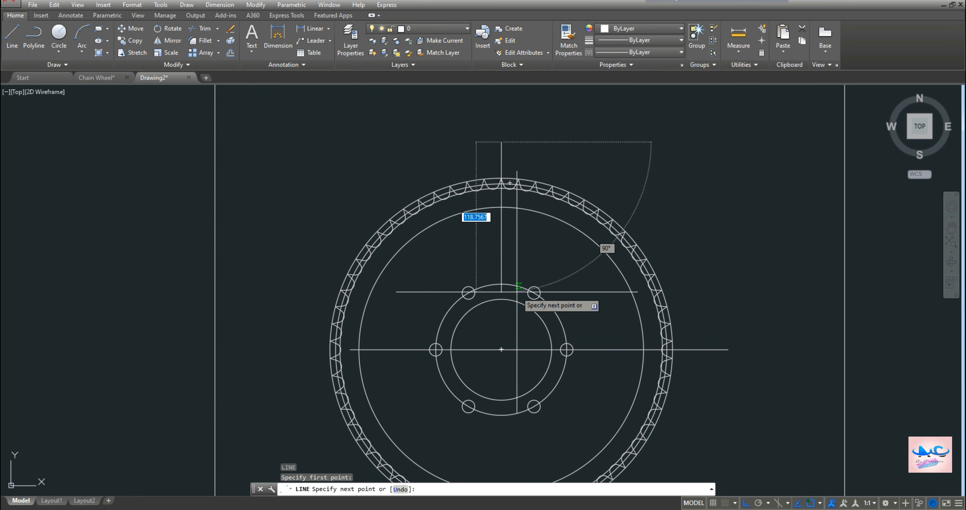
{"action": "scroll", "coordinate": [517, 291], "scroll_direction": "down", "scroll_amount": 2}
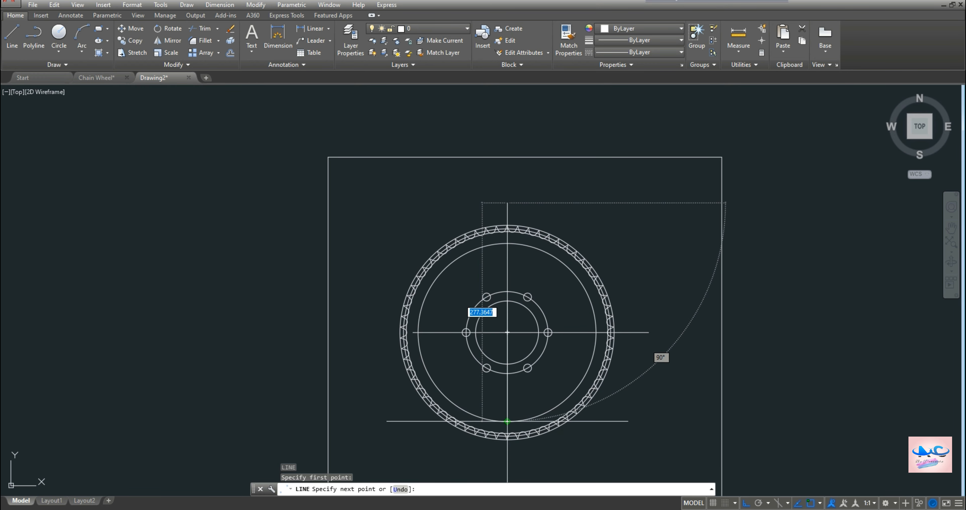
{"action": "left_click", "coordinate": [507, 447]}
{"action": "key", "text": "Escape"}
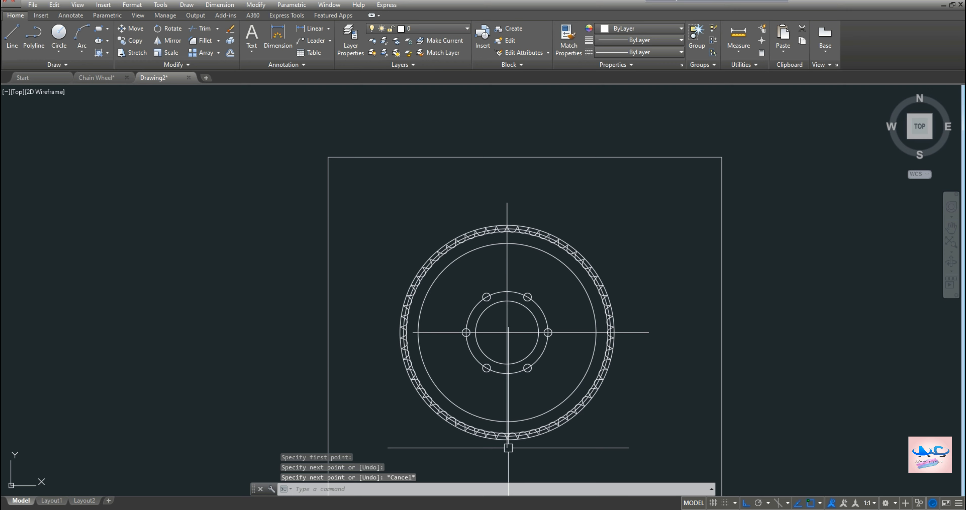
{"action": "scroll", "coordinate": [506, 331], "scroll_direction": "up", "scroll_amount": 4}
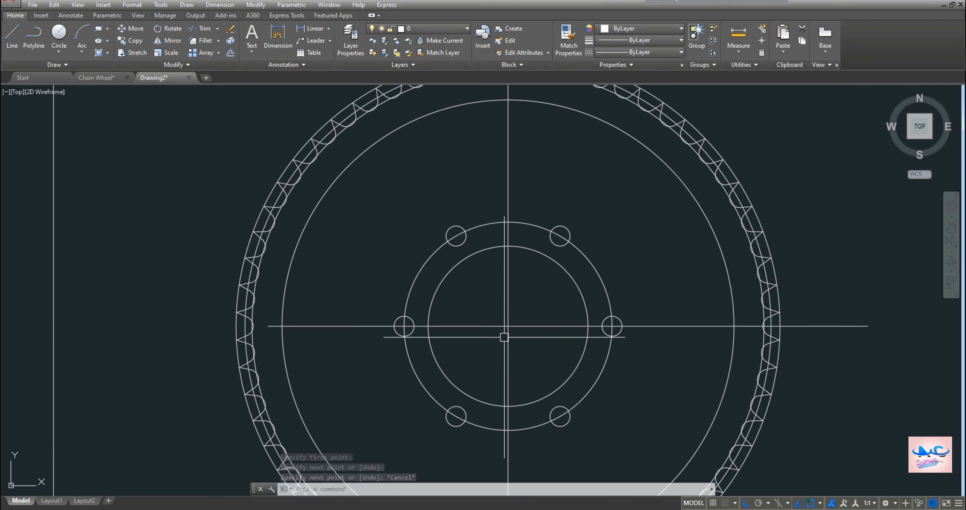
{"action": "scroll", "coordinate": [571, 335], "scroll_direction": "down", "scroll_amount": 2}
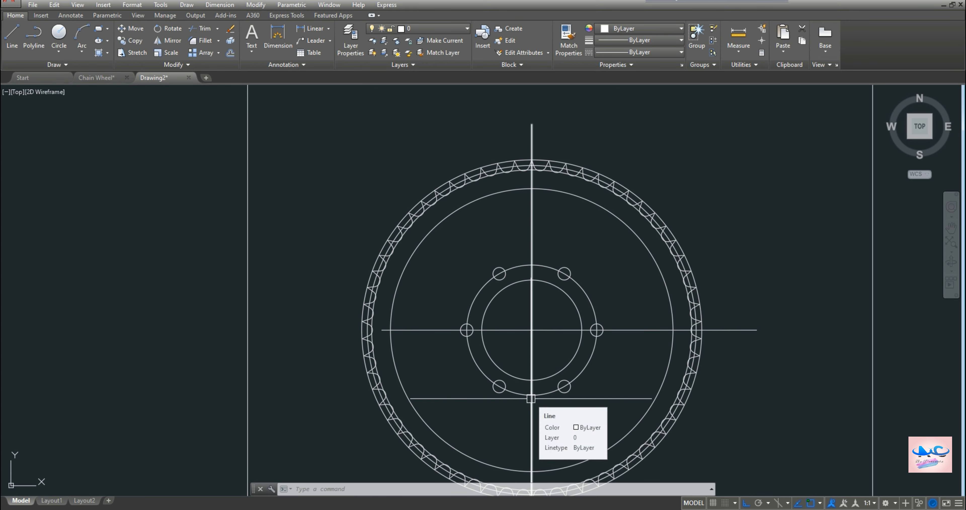
{"action": "type", "text": "l"}
{"action": "key", "text": "Return"}
{"action": "scroll", "coordinate": [532, 394], "scroll_direction": "up", "scroll_amount": 4}
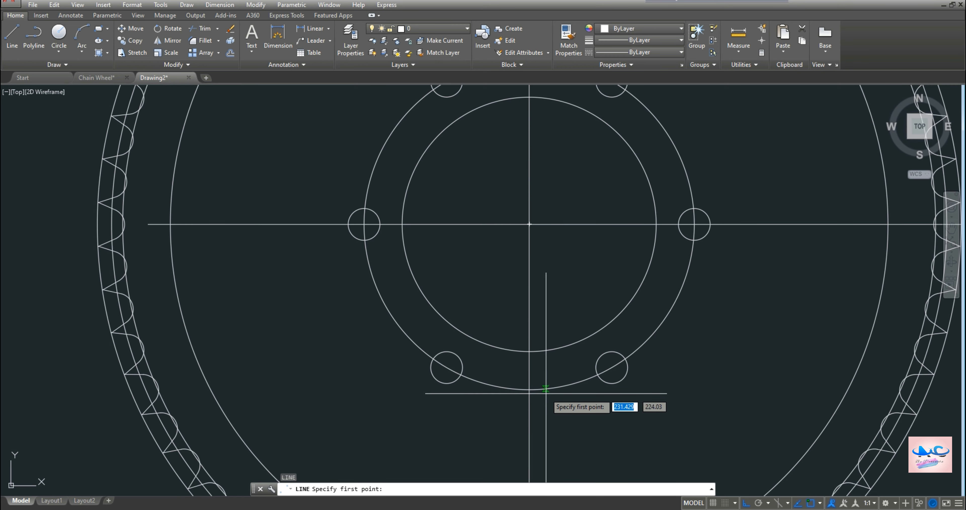
{"action": "left_click", "coordinate": [529, 390]}
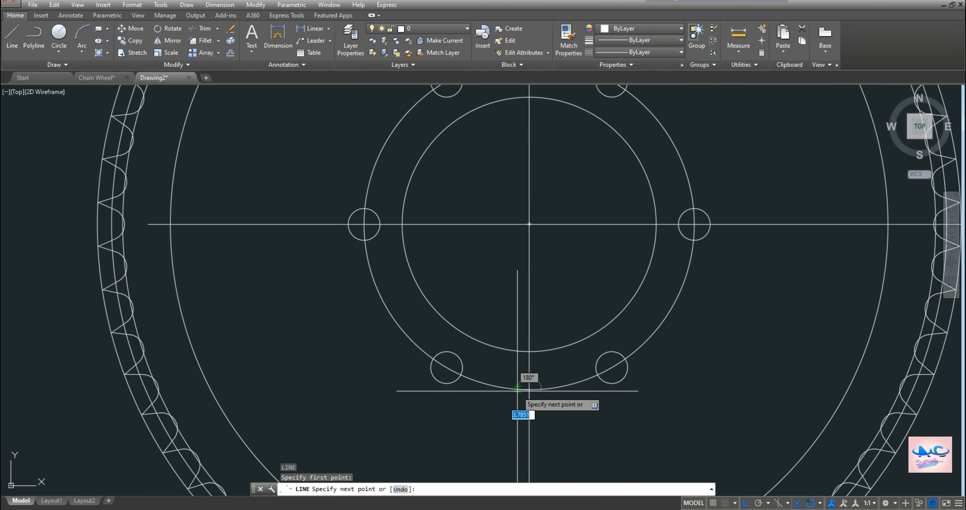
{"action": "key", "text": "Escape"}
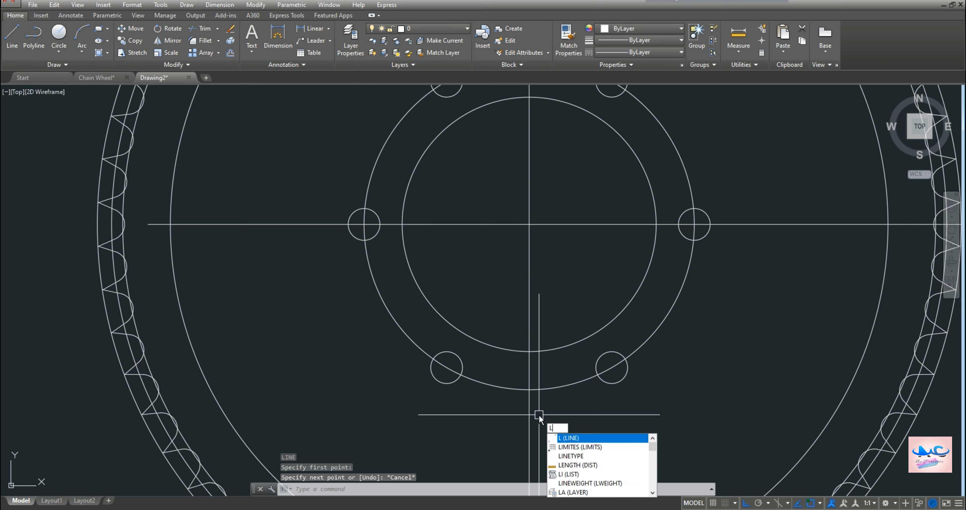
{"action": "key", "text": "Return"}
{"action": "type", "text": "tan"}
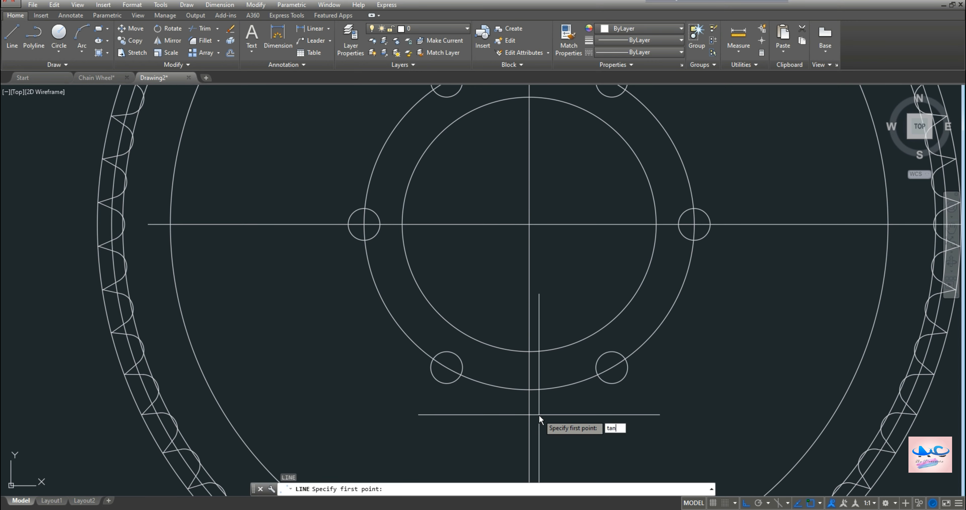
{"action": "key", "text": "Return"}
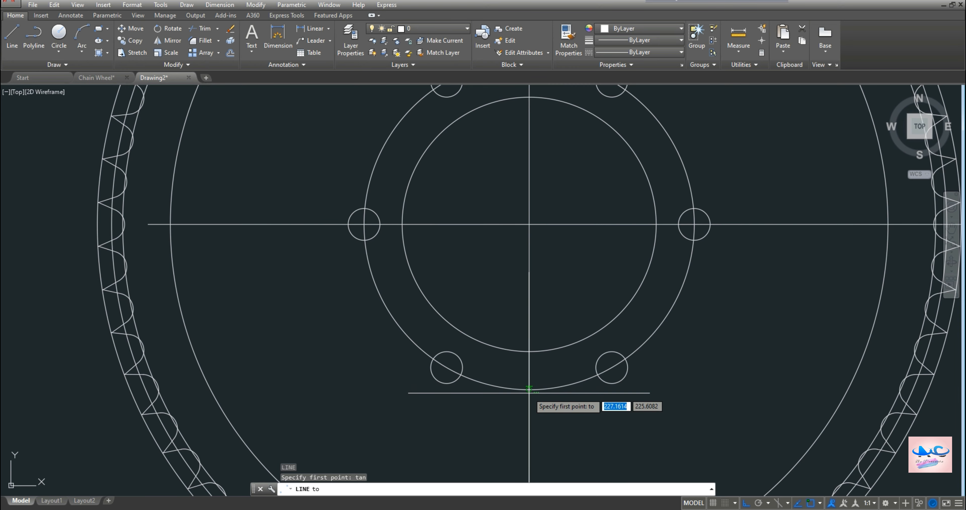
{"action": "key", "text": "Escape"}
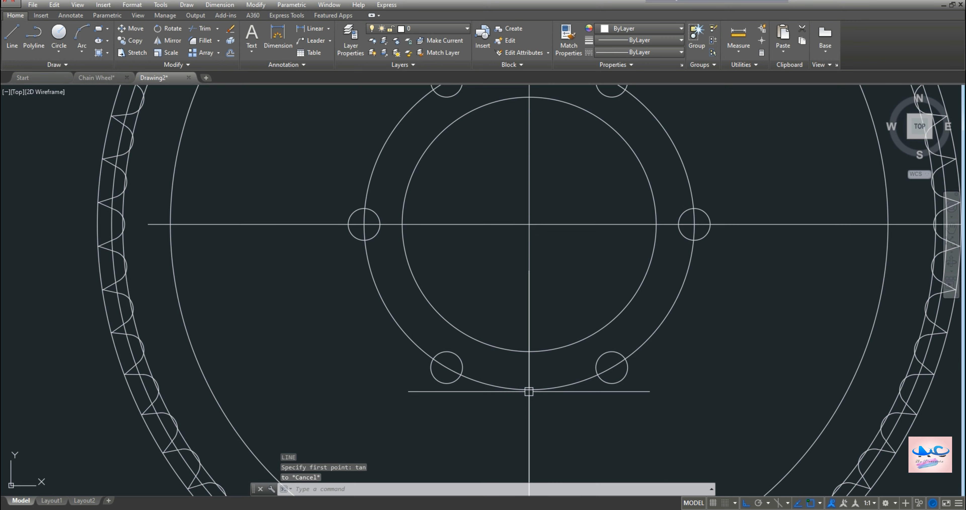
Draw a 49 unit line leftward from the lowest point of the radius 52 circle, followed by a 200 unit line at 120°.
{"action": "key", "text": "BackSpace"}
{"action": "type", "text": "l"}
{"action": "key", "text": "Return"}
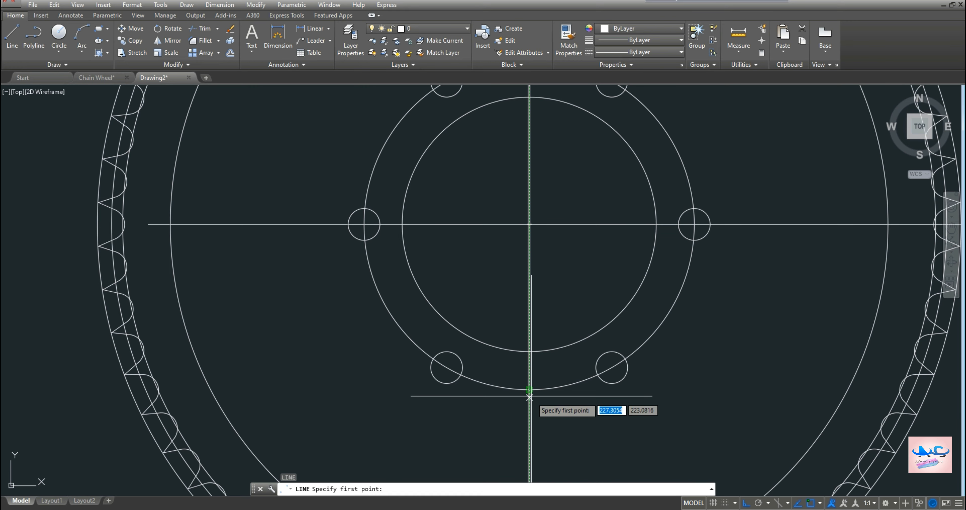
{"action": "left_click", "coordinate": [529, 389]}
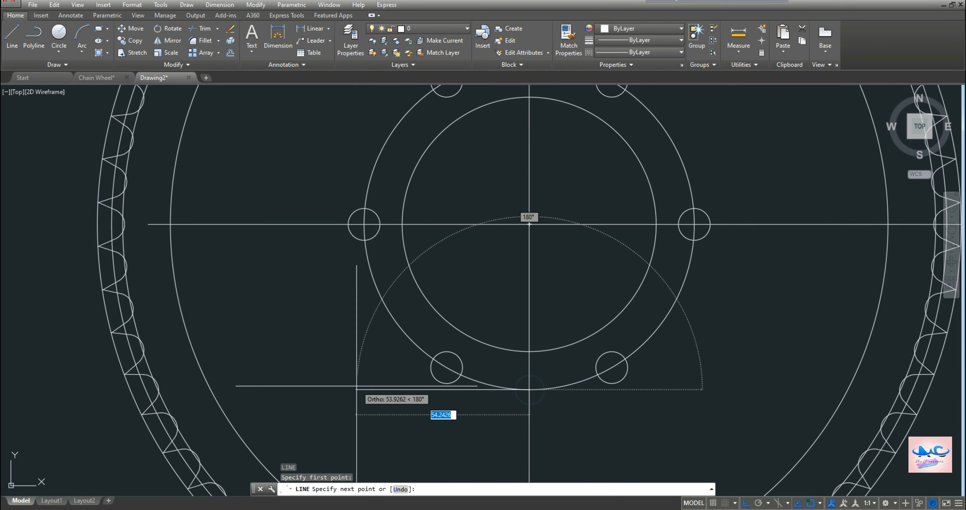
{"action": "type", "text": "49"}
{"action": "key", "text": "Return"}
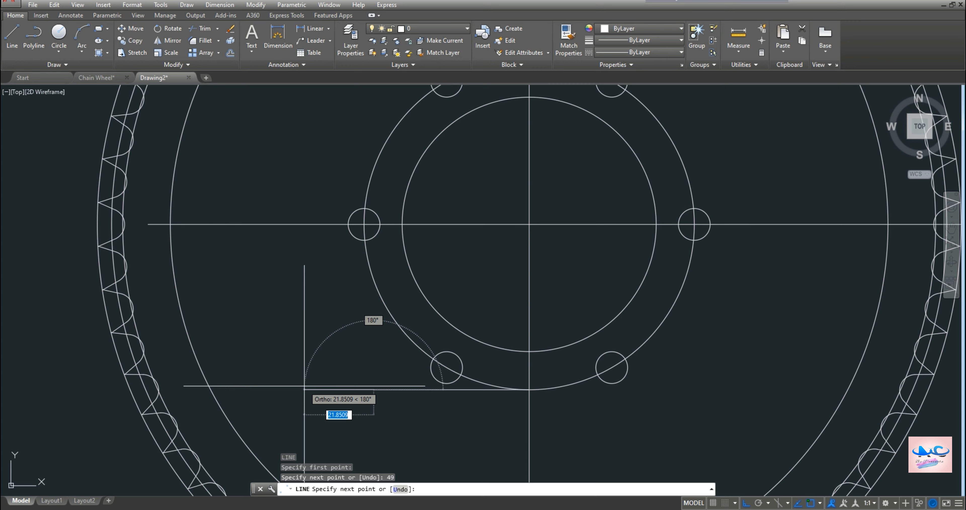
{"action": "type", "text": "20"}
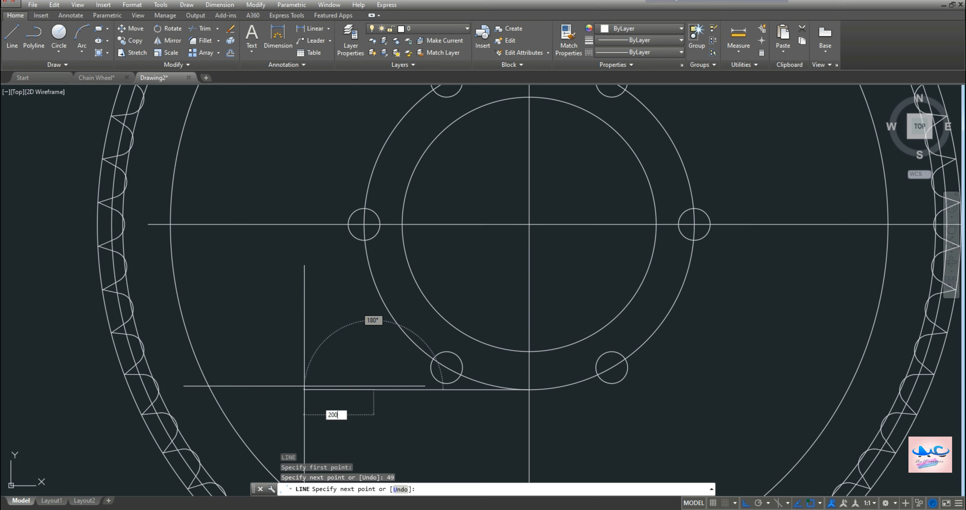
{"action": "type", "text": "0"}
{"action": "key", "text": "Tab"}
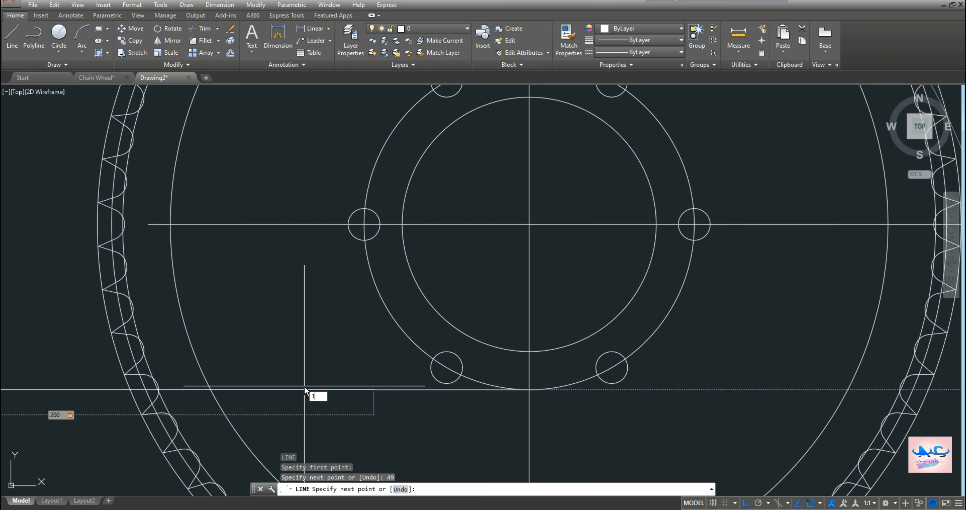
{"action": "key", "text": "Return"}
{"action": "key", "text": "Escape"}
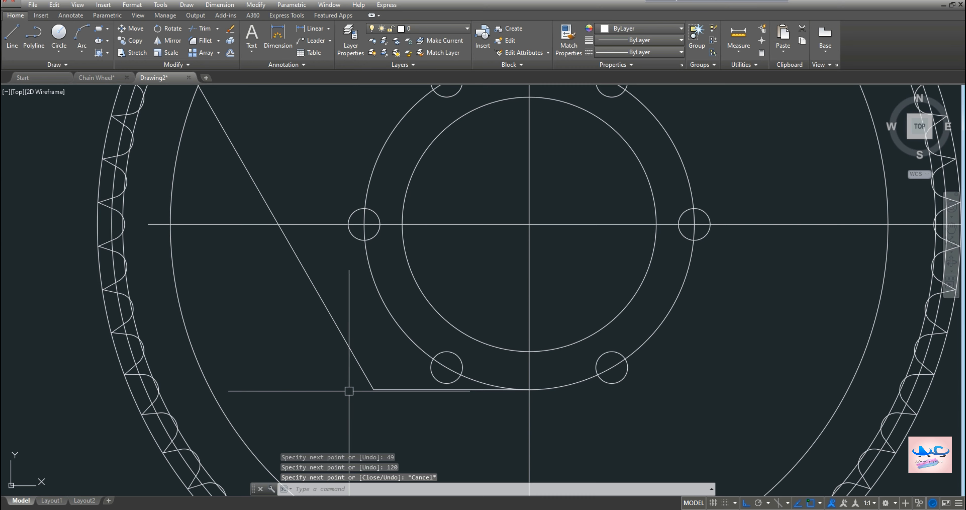
Extend the horizontal 49 unit line leftward to the large inner circle.
{"action": "type", "text": "EX"}
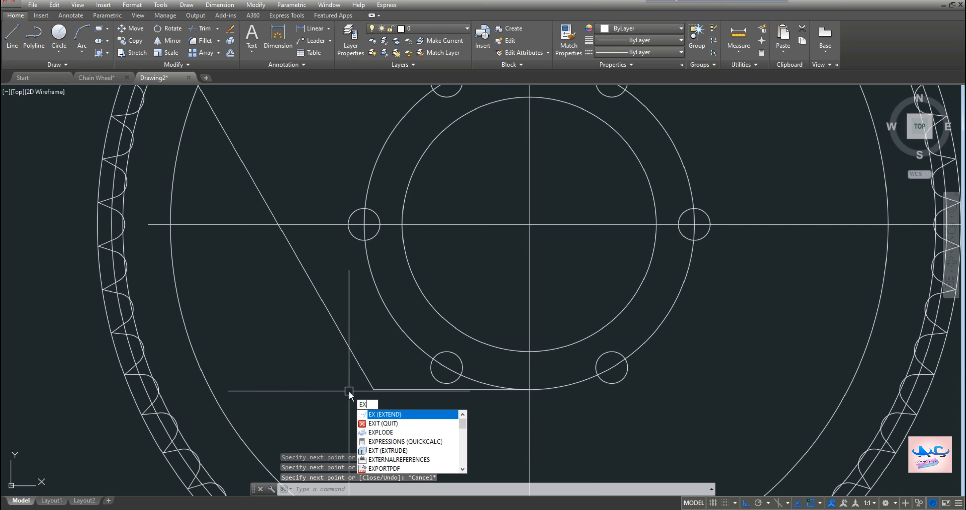
{"action": "left_click", "coordinate": [424, 414]}
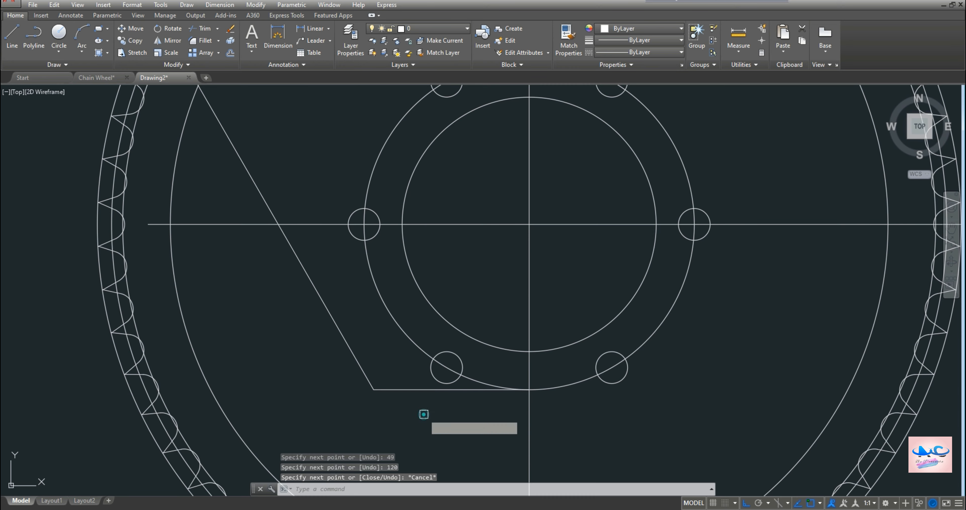
{"action": "left_click", "coordinate": [389, 389]}
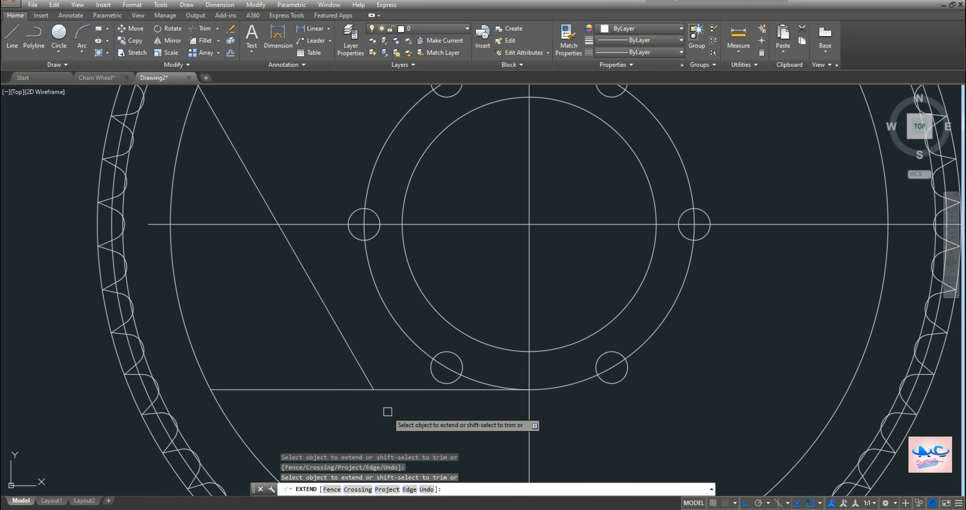
{"action": "key", "text": "Return"}
Fillet the corner between the slanted line and the horizontal line with radius 5.
{"action": "type", "text": "F"}
{"action": "left_click", "coordinate": [427, 434]}
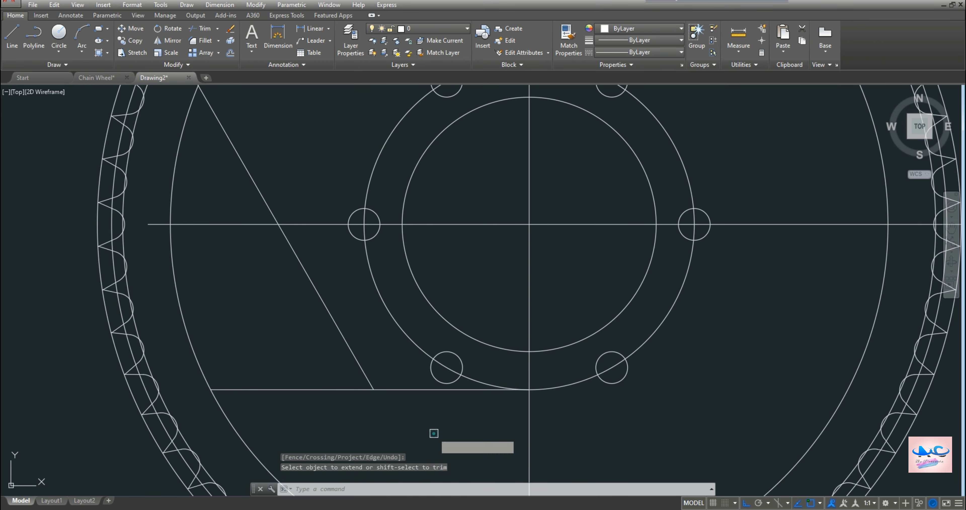
{"action": "right_click", "coordinate": [434, 433]}
{"action": "left_click", "coordinate": [475, 355]}
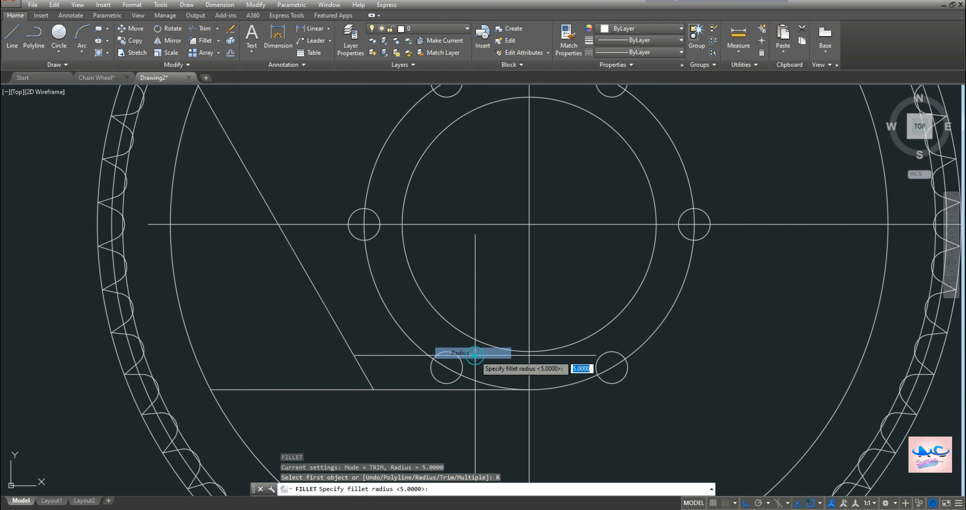
{"action": "type", "text": "5"}
{"action": "key", "text": "Return"}
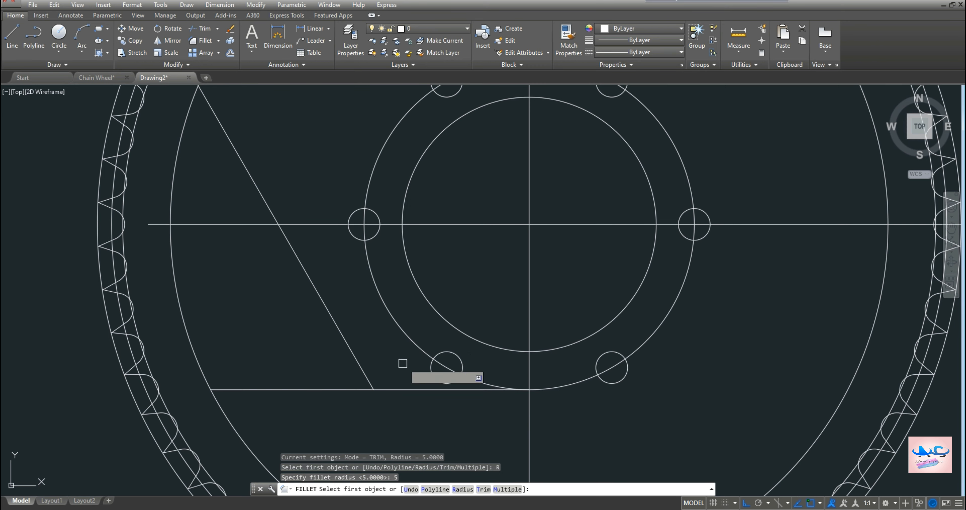
{"action": "left_click", "coordinate": [360, 365]}
{"action": "left_click", "coordinate": [356, 390]}
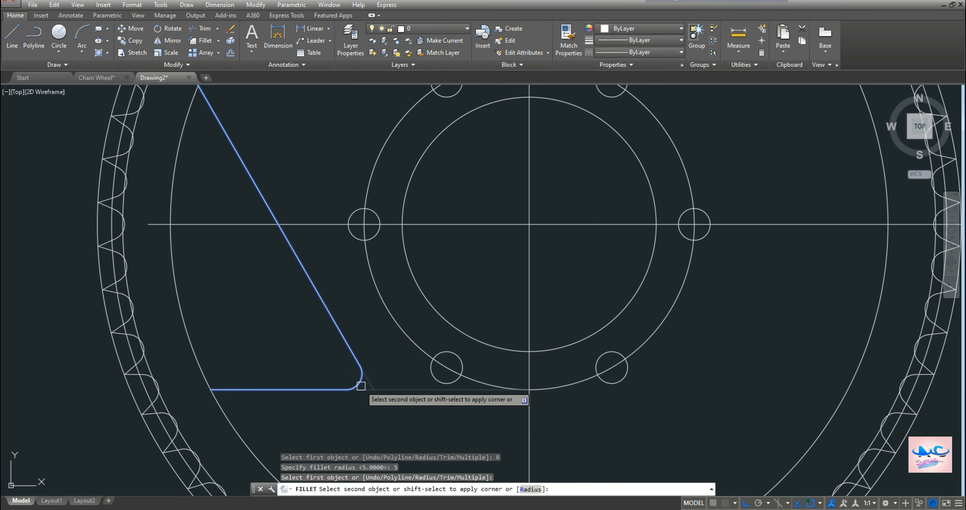
Fillet the two corners where the slanted and horizontal lines meet the large inner circle, keeping radius 5.
{"action": "scroll", "coordinate": [265, 223], "scroll_direction": "down", "scroll_amount": 3}
{"action": "key", "text": "Return"}
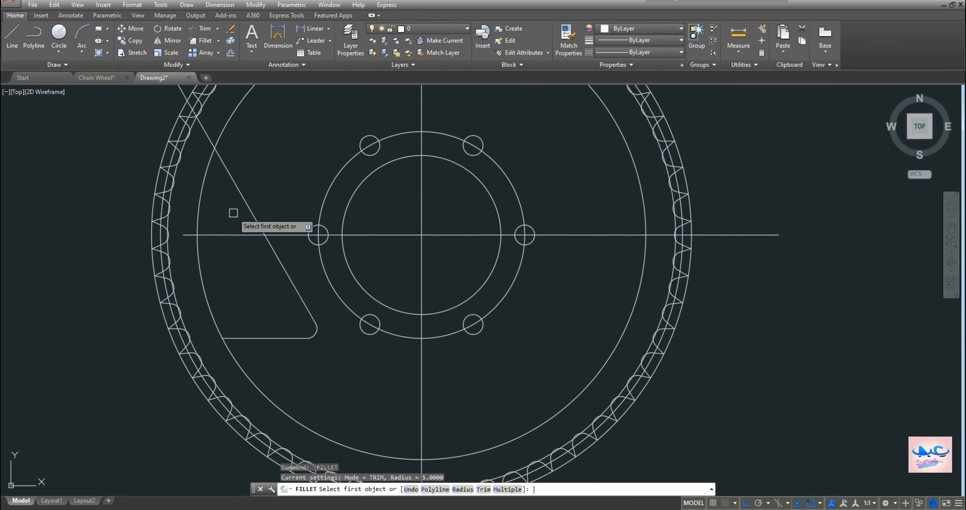
{"action": "left_click", "coordinate": [226, 156]}
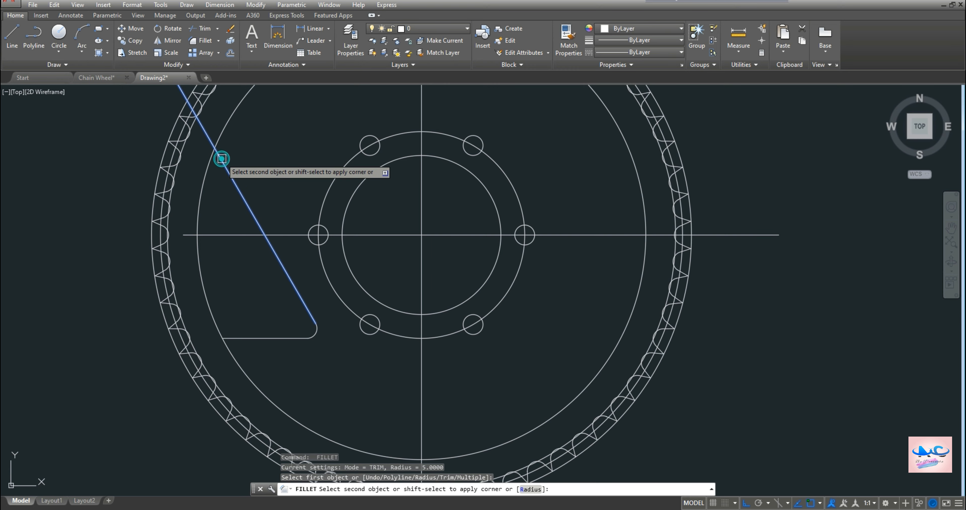
{"action": "left_click", "coordinate": [206, 177]}
{"action": "key", "text": "Return"}
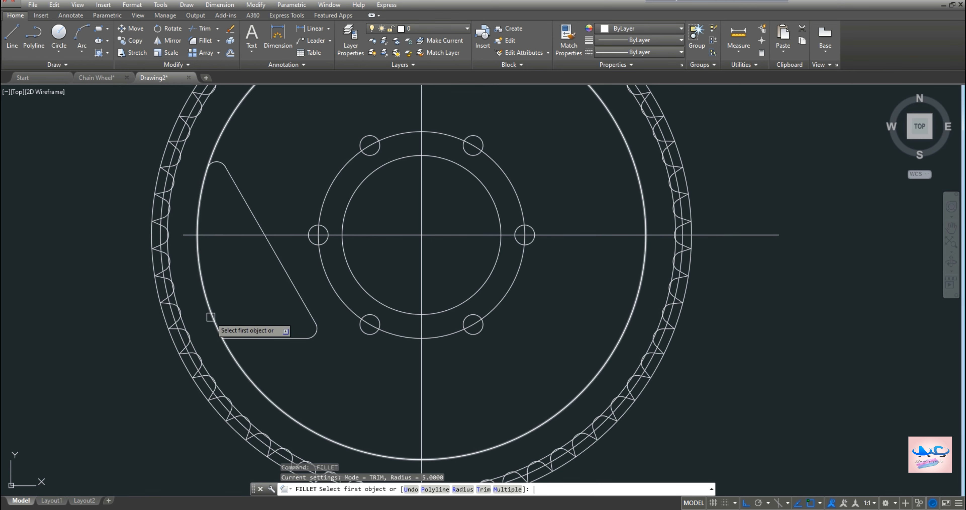
{"action": "left_click", "coordinate": [209, 319]}
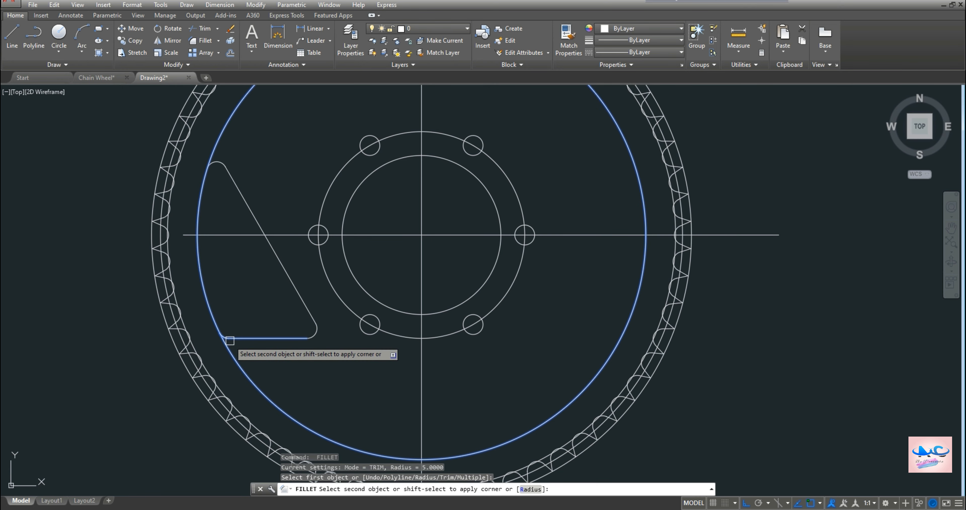
{"action": "left_click", "coordinate": [229, 340]}
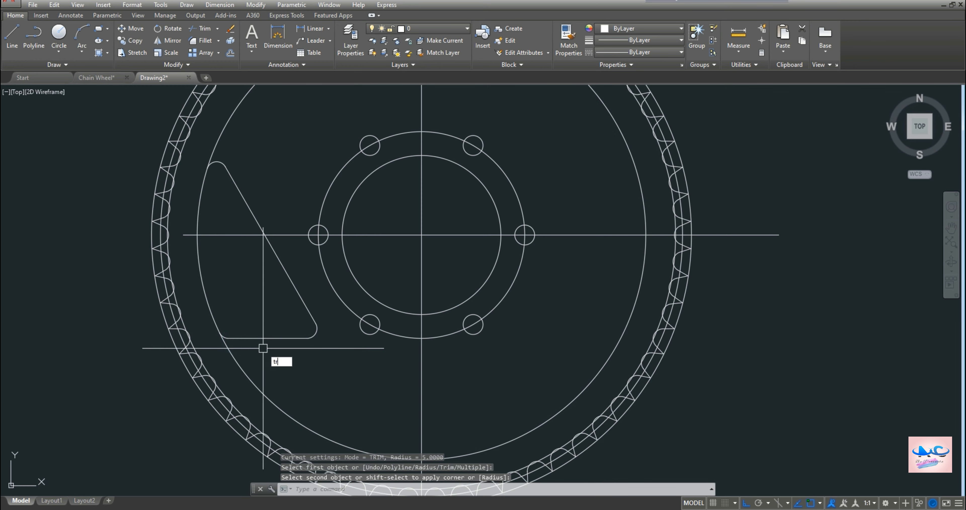
Trim away the large inner circle outside the filleted profile, leaving only the arc that closes the cutout.
{"action": "key", "text": "Return"}
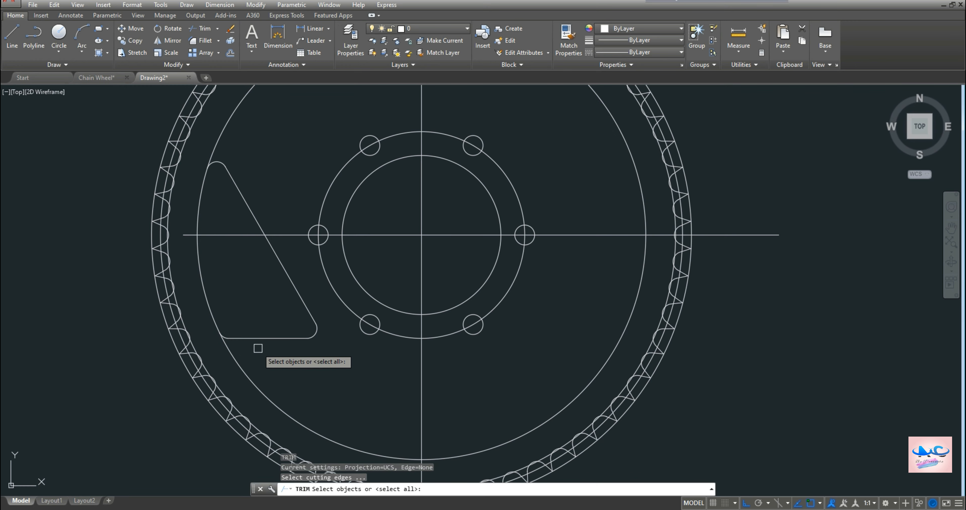
{"action": "key", "text": "Return"}
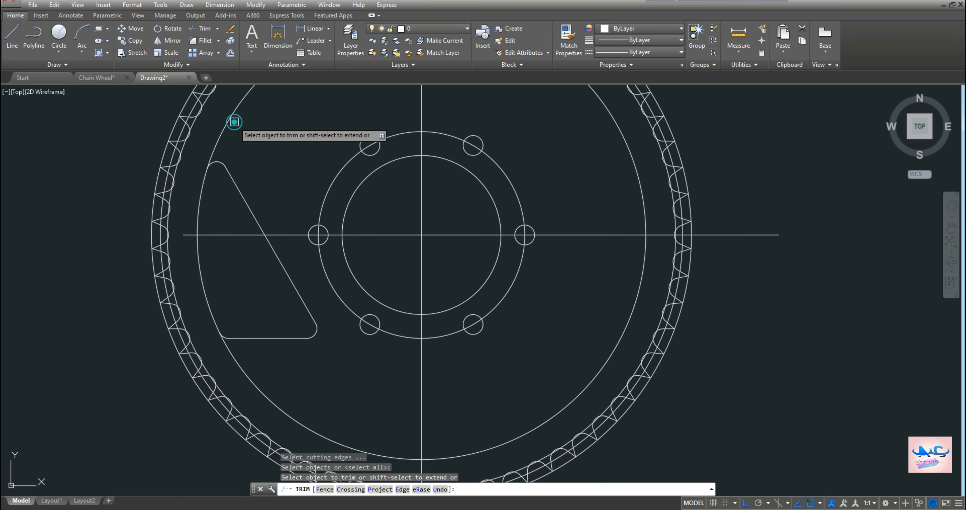
{"action": "left_click", "coordinate": [230, 122]}
{"action": "left_click", "coordinate": [630, 151]}
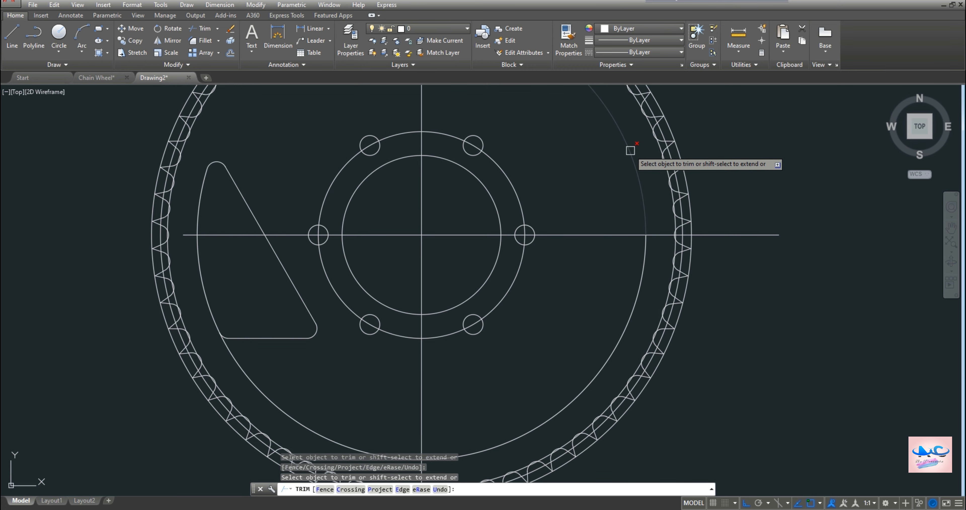
{"action": "left_click", "coordinate": [641, 278]}
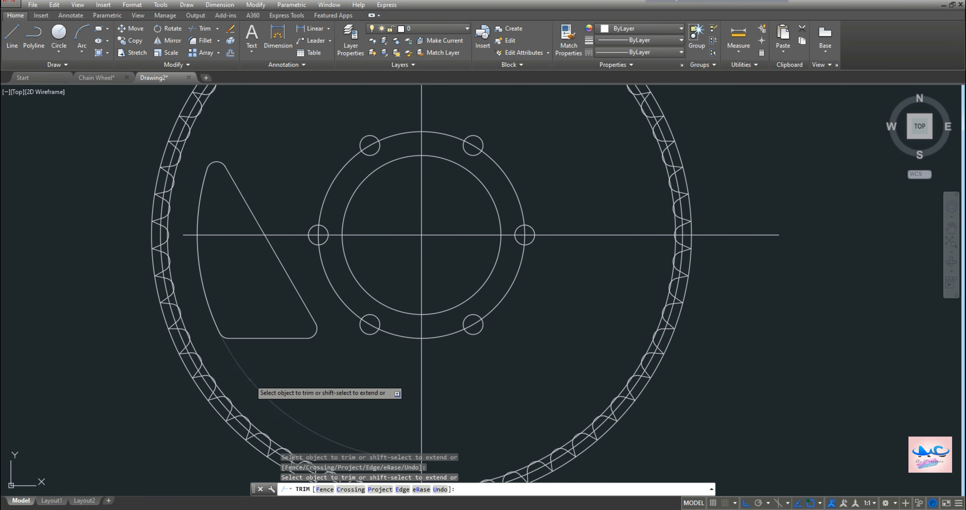
{"action": "left_click", "coordinate": [258, 378]}
{"action": "scroll", "coordinate": [256, 379], "scroll_direction": "down", "scroll_amount": 2}
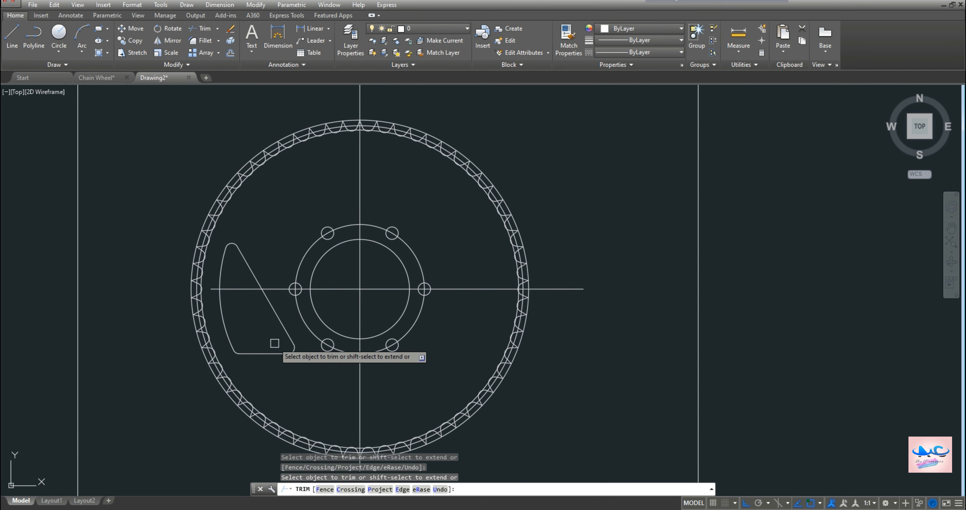
{"action": "key", "text": "Escape"}
{"action": "left_click", "coordinate": [279, 317]}
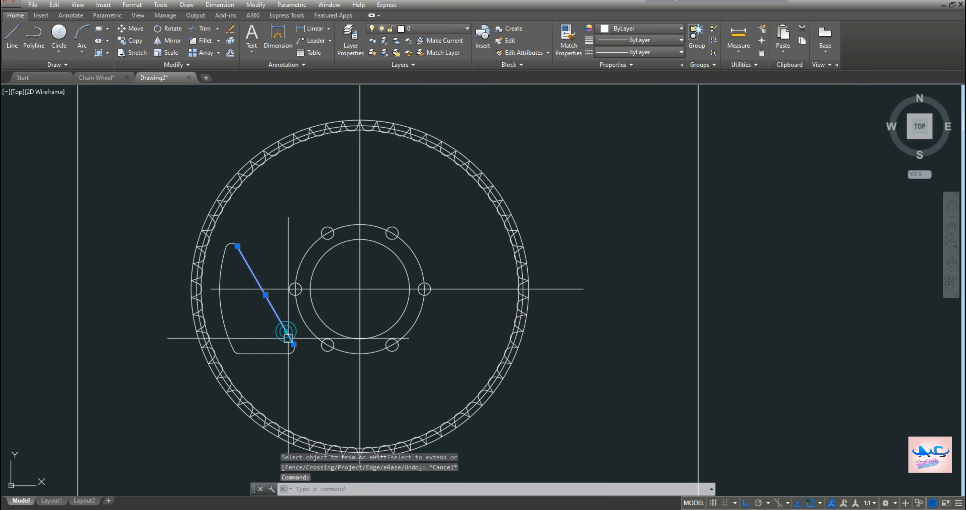
{"action": "left_click", "coordinate": [250, 351]}
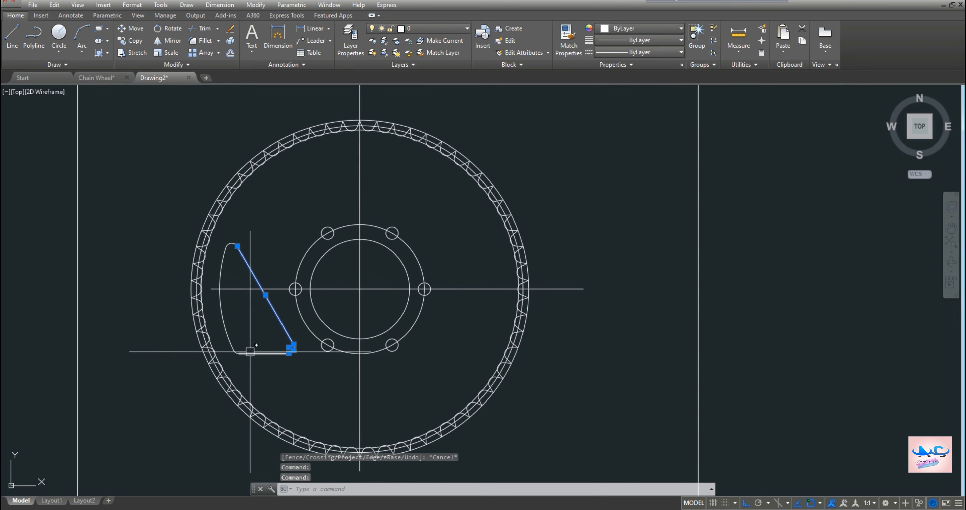
{"action": "left_click", "coordinate": [261, 357]}
{"action": "key", "text": "Escape"}
{"action": "key", "text": "space"}
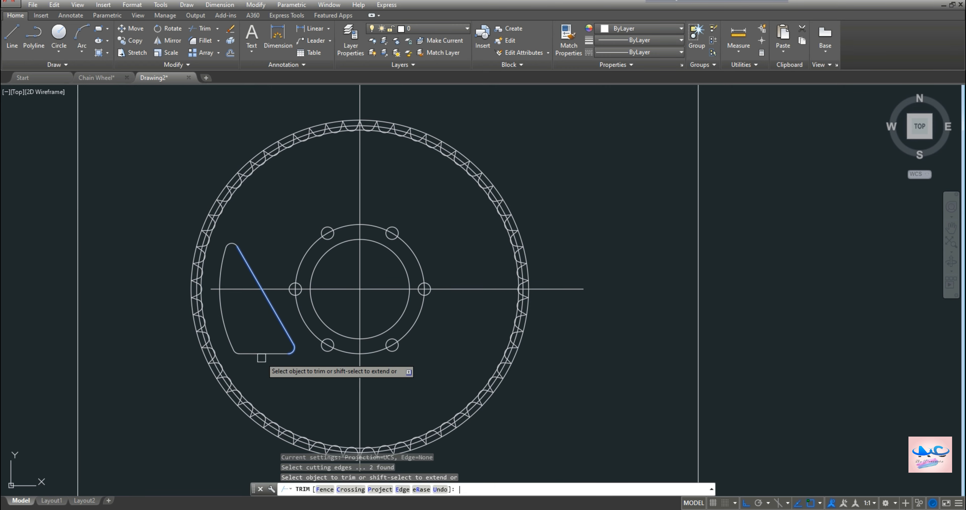
{"action": "right_click", "coordinate": [262, 358]}
{"action": "left_click", "coordinate": [277, 365]}
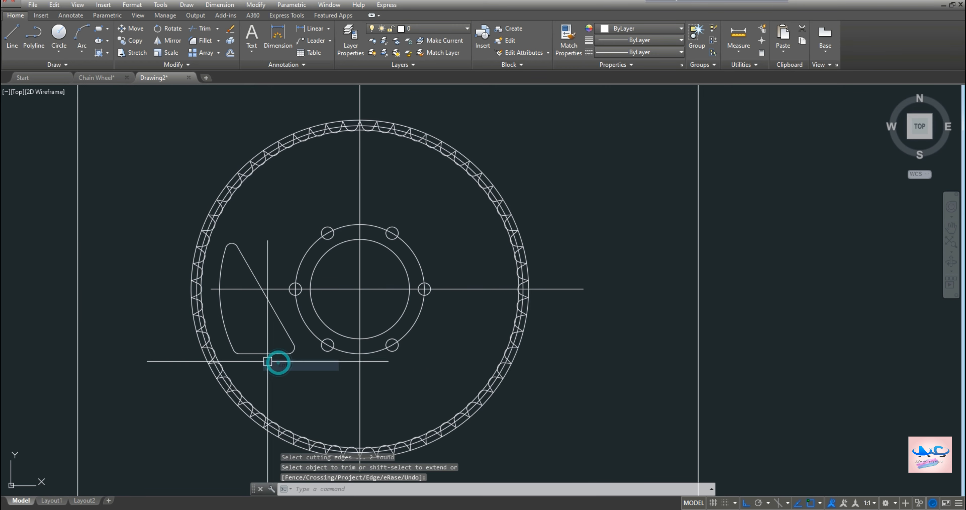
{"action": "scroll", "coordinate": [267, 361], "scroll_direction": "up", "scroll_amount": 2}
{"action": "key", "text": "space"}
{"action": "right_click", "coordinate": [265, 360]}
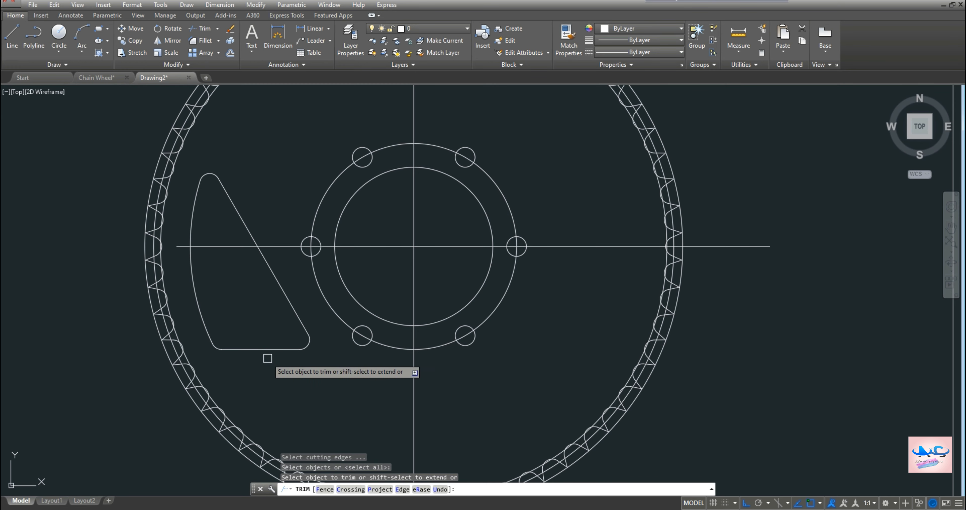
{"action": "key", "text": "Escape"}
Polar-array the complete filleted cutout profile around the wheel centre with 6 items filling 360 degrees.
{"action": "left_click", "coordinate": [268, 264]}
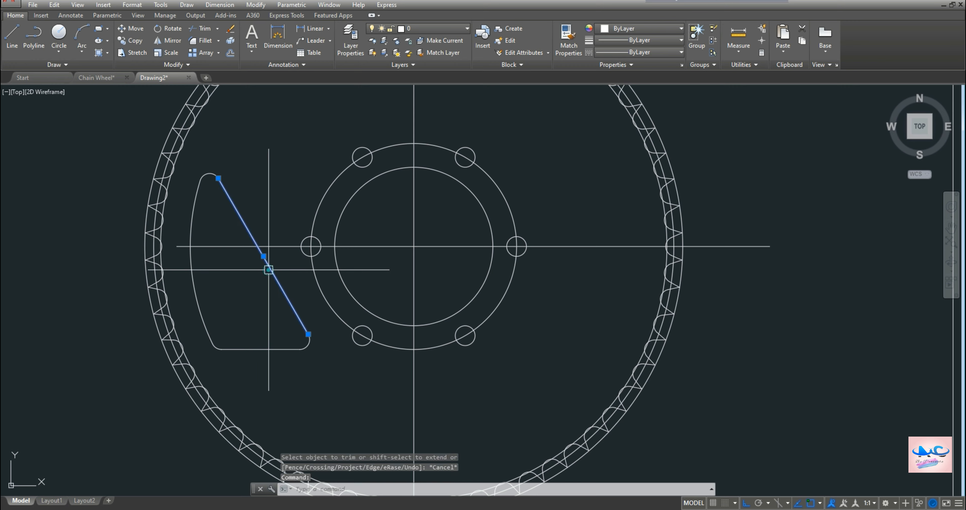
{"action": "left_click", "coordinate": [266, 349]}
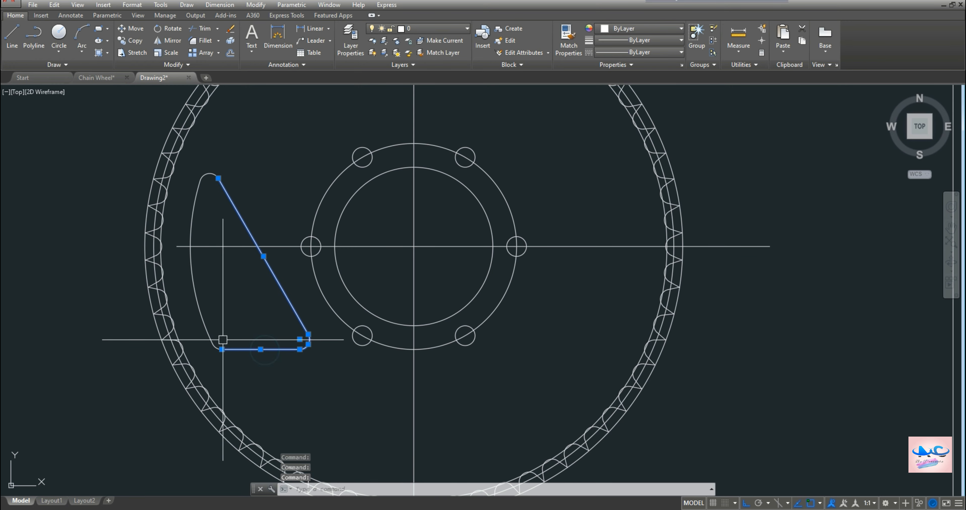
{"action": "left_click", "coordinate": [212, 344]}
{"action": "left_click", "coordinate": [205, 322]}
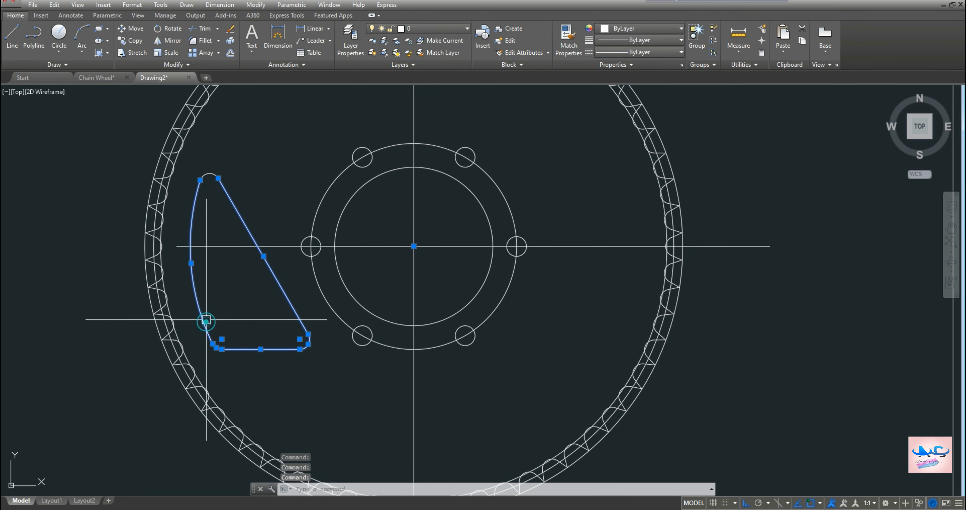
{"action": "left_click", "coordinate": [208, 171]}
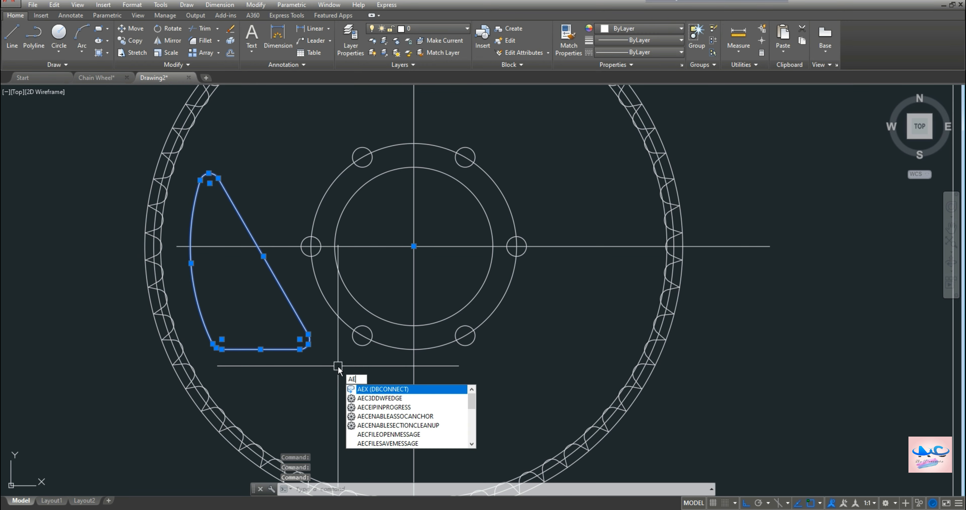
{"action": "type", "text": "r"}
{"action": "left_click", "coordinate": [370, 389]}
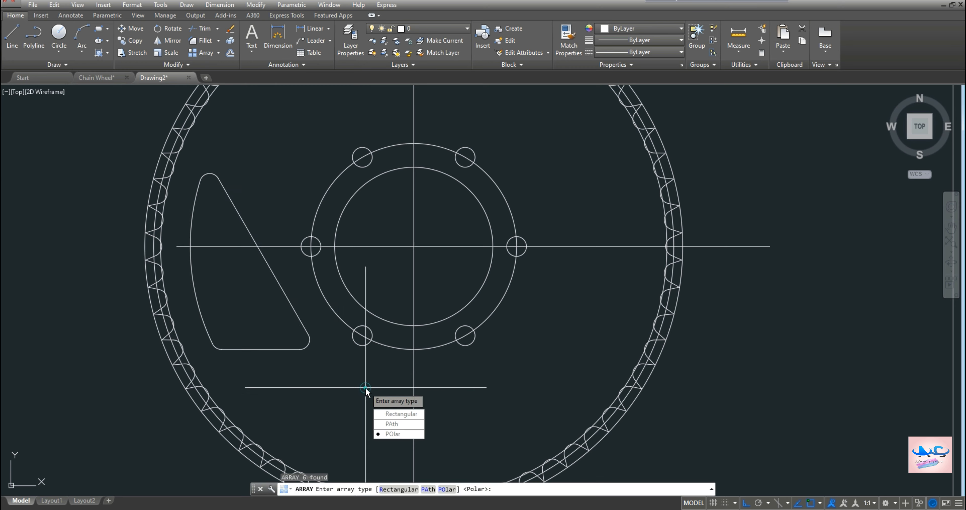
{"action": "left_click", "coordinate": [394, 434]}
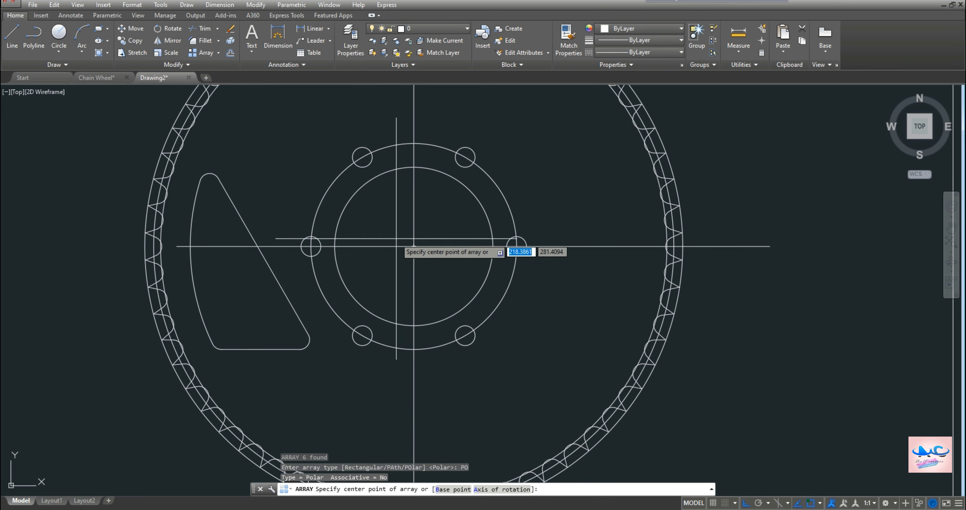
{"action": "left_click", "coordinate": [409, 246]}
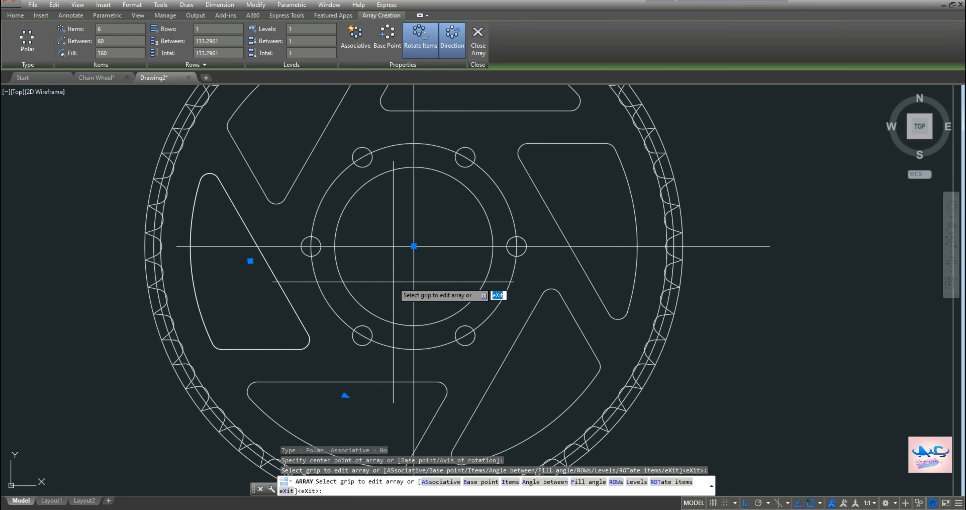
{"action": "key", "text": "Escape"}
{"action": "scroll", "coordinate": [393, 281], "scroll_direction": "down", "scroll_amount": 2}
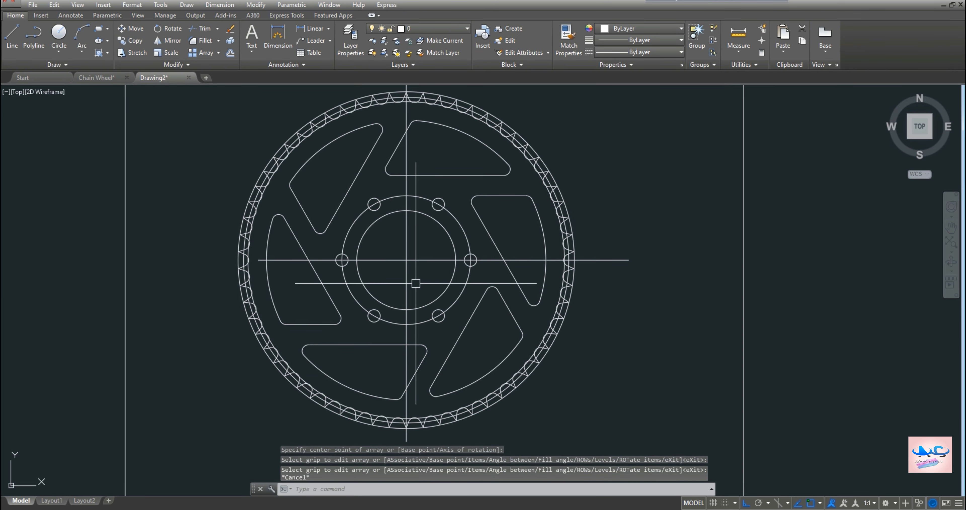
{"action": "scroll", "coordinate": [414, 318], "scroll_direction": "down", "scroll_amount": 1}
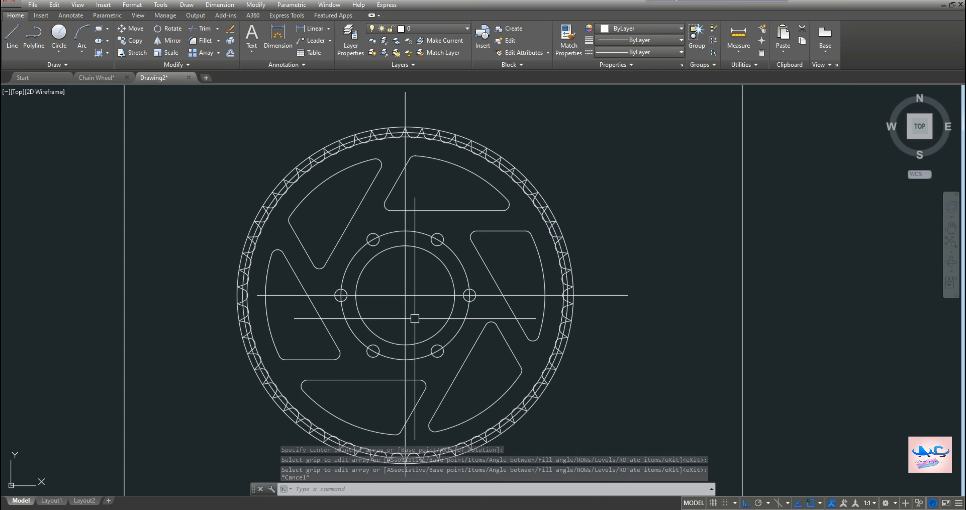
{"action": "scroll", "coordinate": [435, 307], "scroll_direction": "up", "scroll_amount": 2}
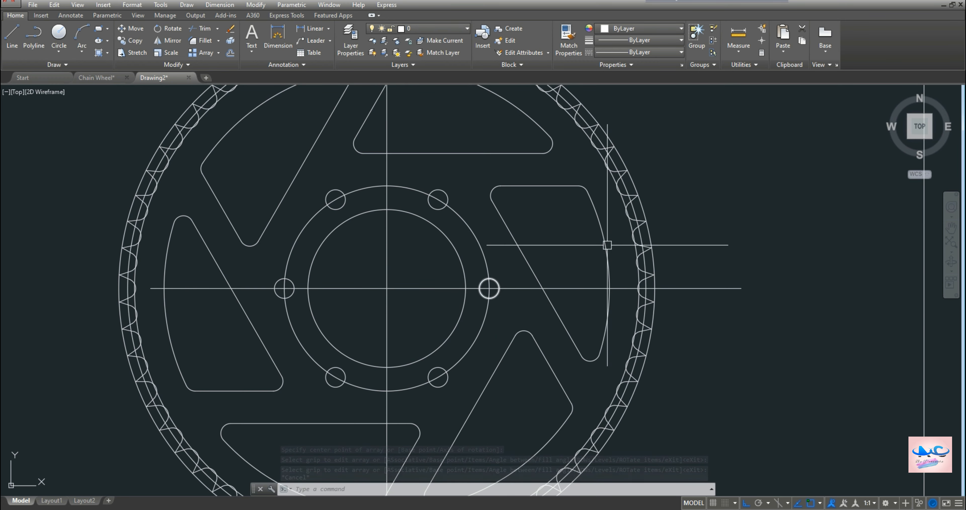
{"action": "left_click", "coordinate": [636, 184]}
{"action": "left_click", "coordinate": [623, 200]}
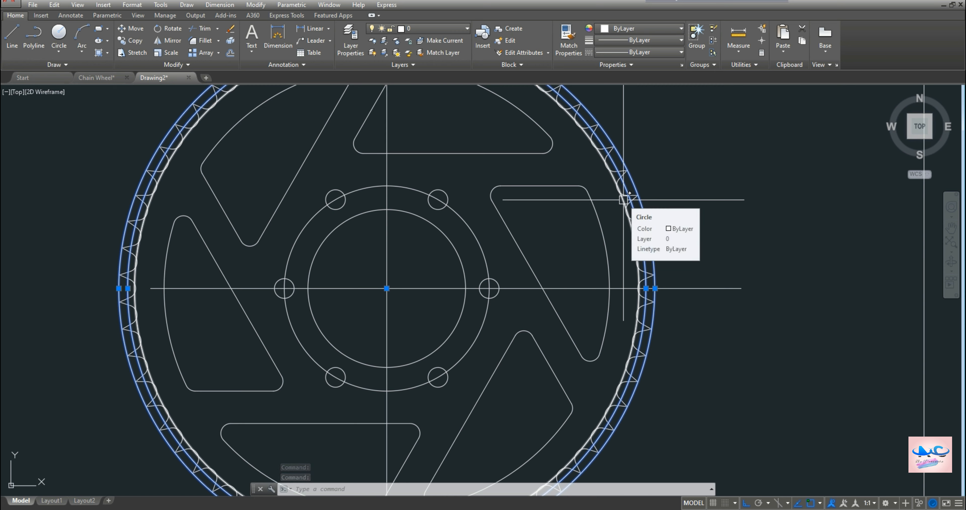
{"action": "key", "text": "Escape"}
Set the colour of the outermost circle, the innermost tooth-ring circle and the bolt-hole circle to Blue.
{"action": "left_click", "coordinate": [630, 191]}
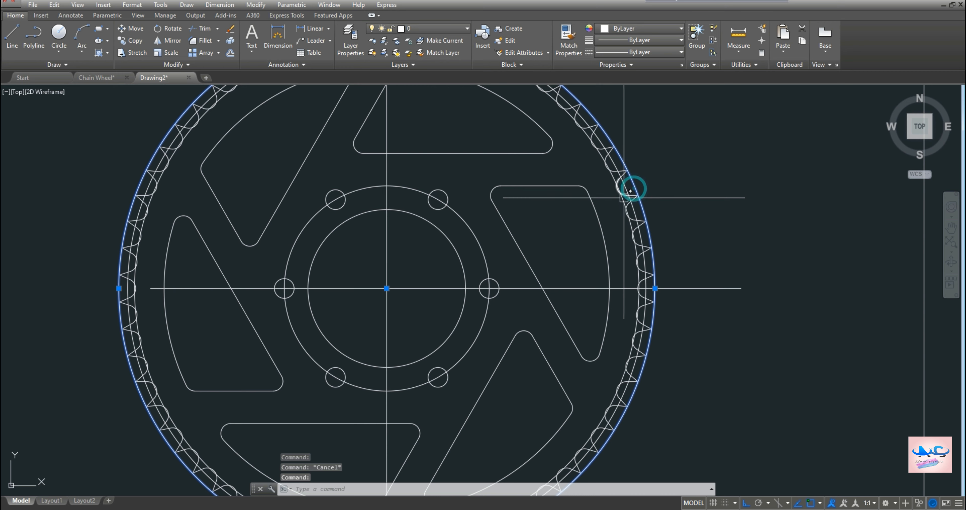
{"action": "left_click", "coordinate": [624, 200]}
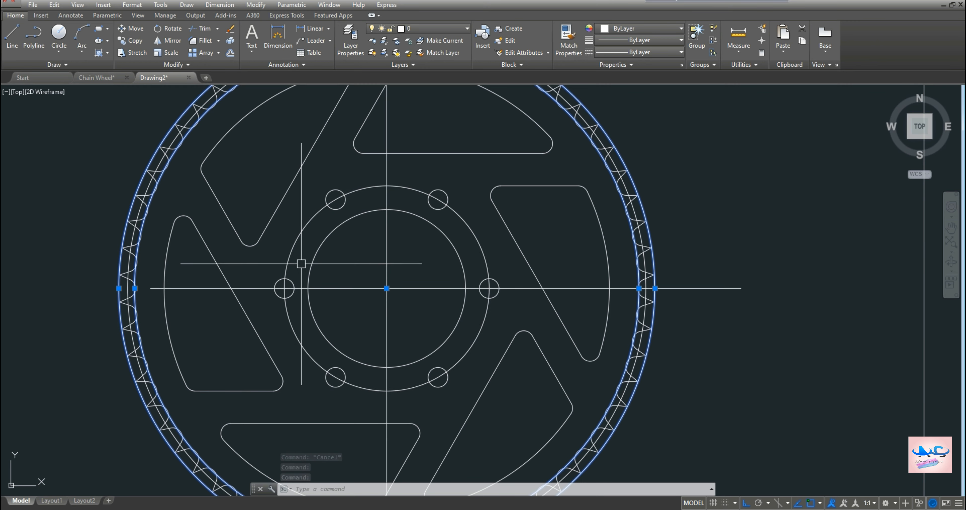
{"action": "left_click", "coordinate": [293, 254]}
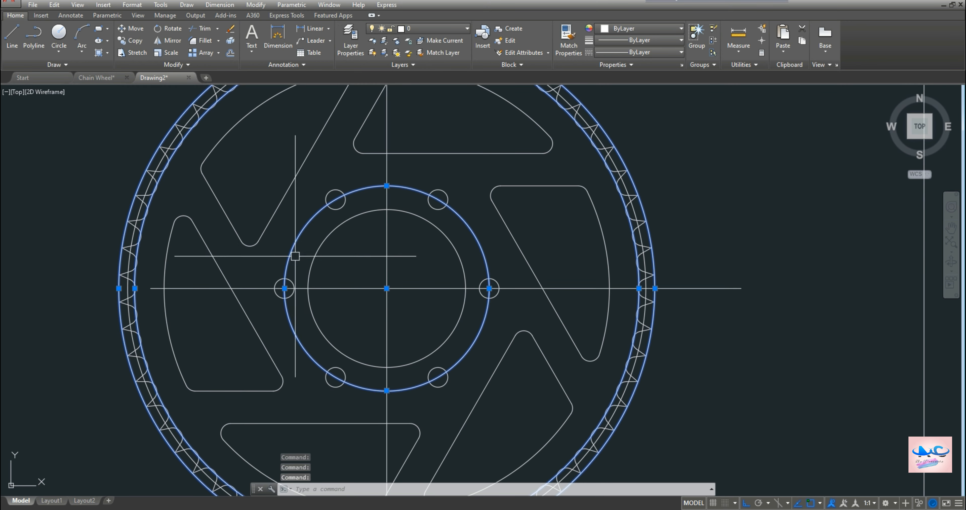
{"action": "right_click", "coordinate": [295, 257]}
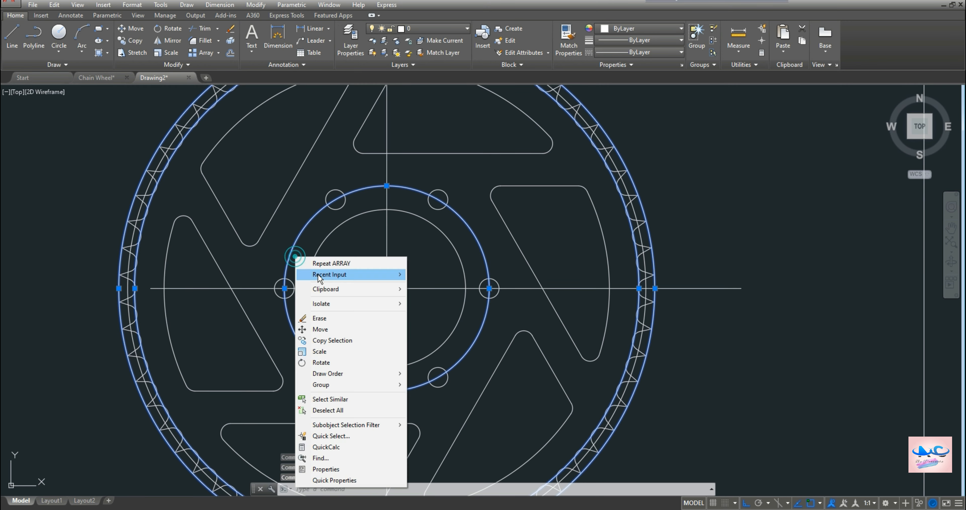
{"action": "left_click", "coordinate": [331, 469]}
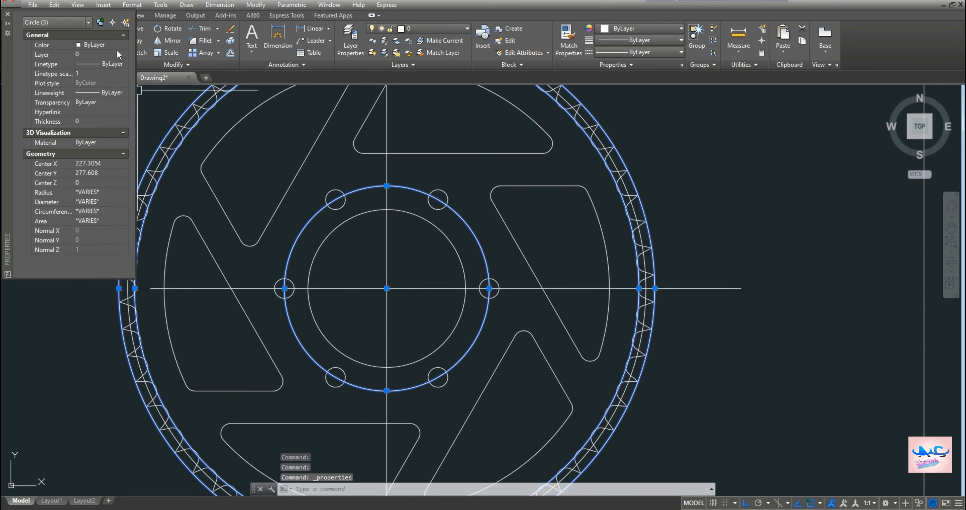
{"action": "left_click", "coordinate": [124, 46]}
{"action": "left_click", "coordinate": [124, 45]}
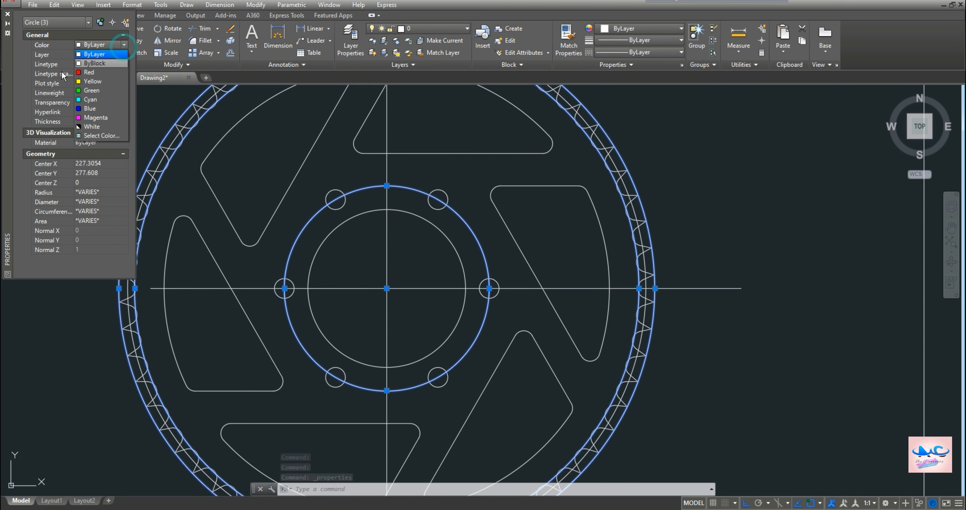
{"action": "left_click", "coordinate": [91, 109]}
Assign the CENTER linetype to the three blue circles.
{"action": "left_click", "coordinate": [121, 63]}
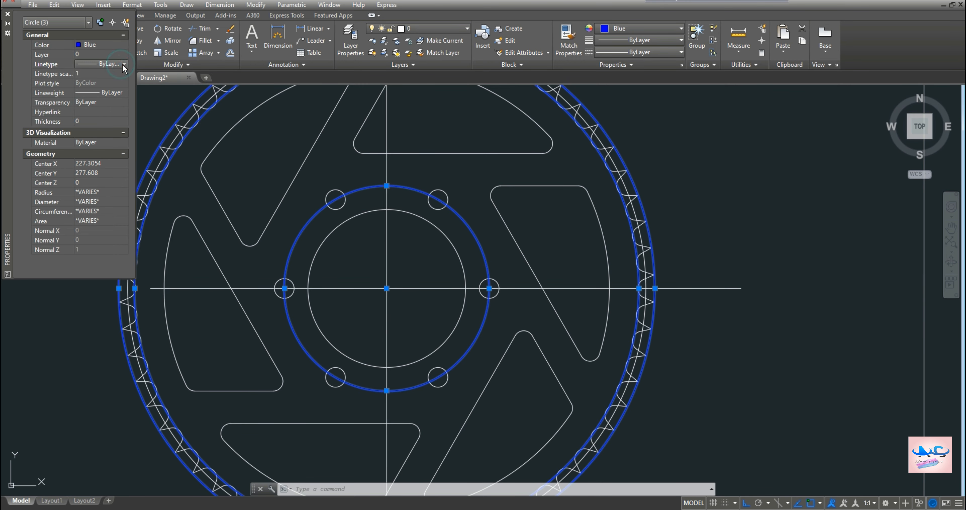
{"action": "left_click", "coordinate": [123, 64]}
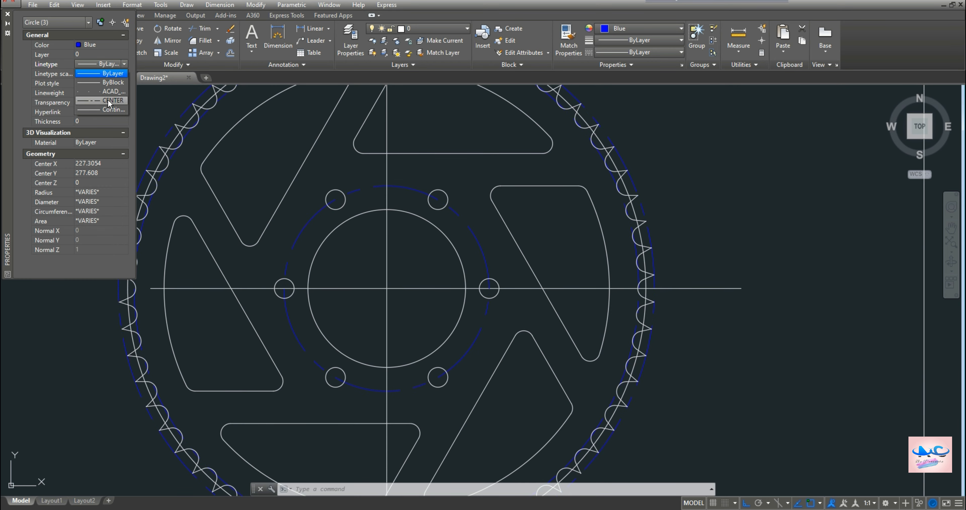
{"action": "left_click", "coordinate": [107, 100]}
{"action": "scroll", "coordinate": [240, 262], "scroll_direction": "down", "scroll_amount": 2}
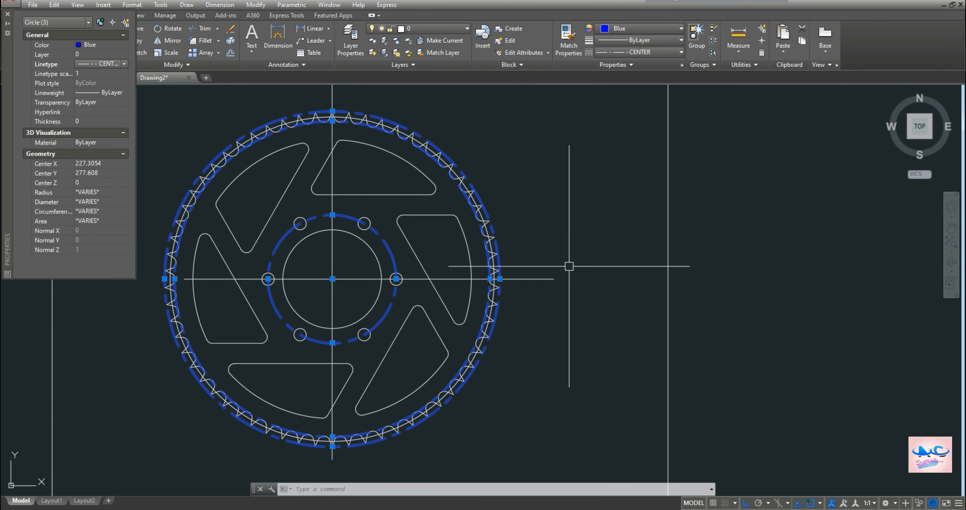
{"action": "key", "text": "Escape"}
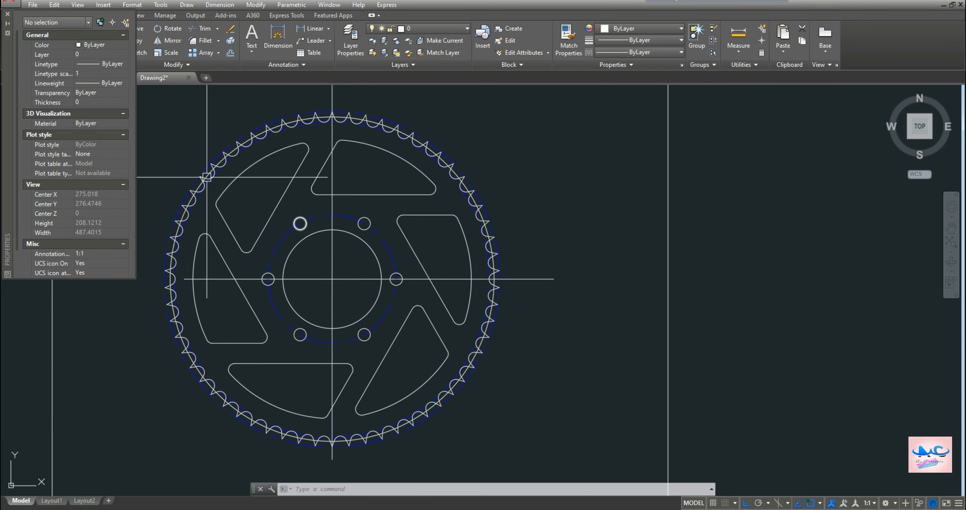
Change the linetype of the three blue circles to the dotted ACAD_ISO07W linetype.
{"action": "left_click", "coordinate": [230, 149]}
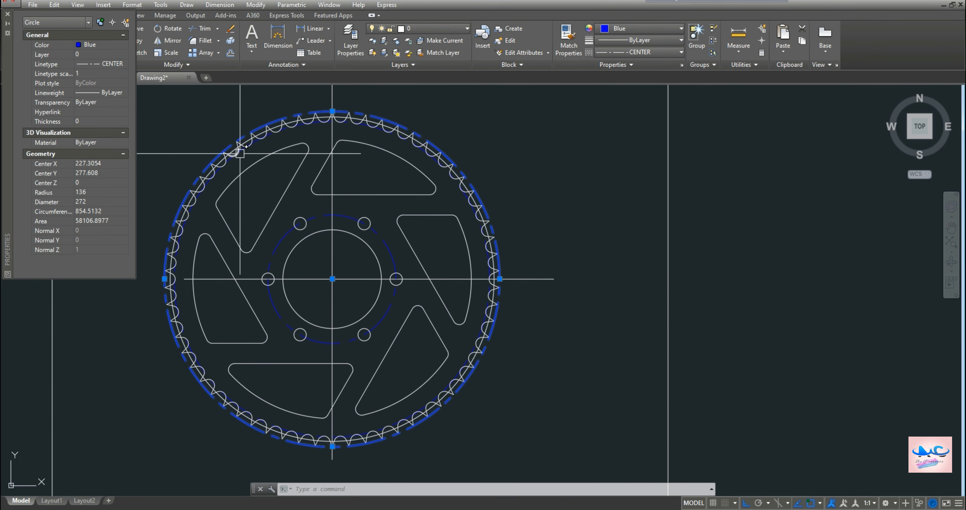
{"action": "scroll", "coordinate": [240, 148], "scroll_direction": "up", "scroll_amount": 2}
{"action": "left_click", "coordinate": [241, 147]}
{"action": "left_click", "coordinate": [361, 254]}
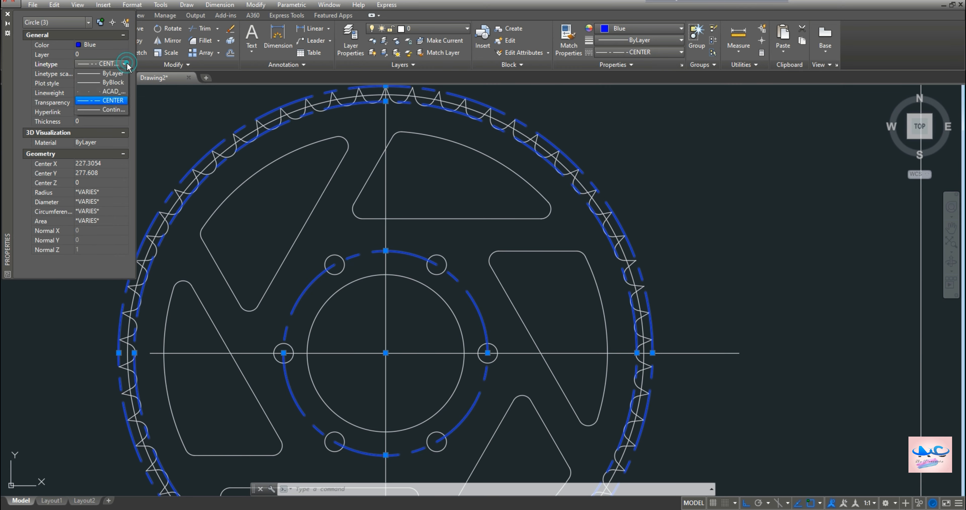
{"action": "left_click", "coordinate": [112, 91]}
{"action": "left_click", "coordinate": [633, 196]}
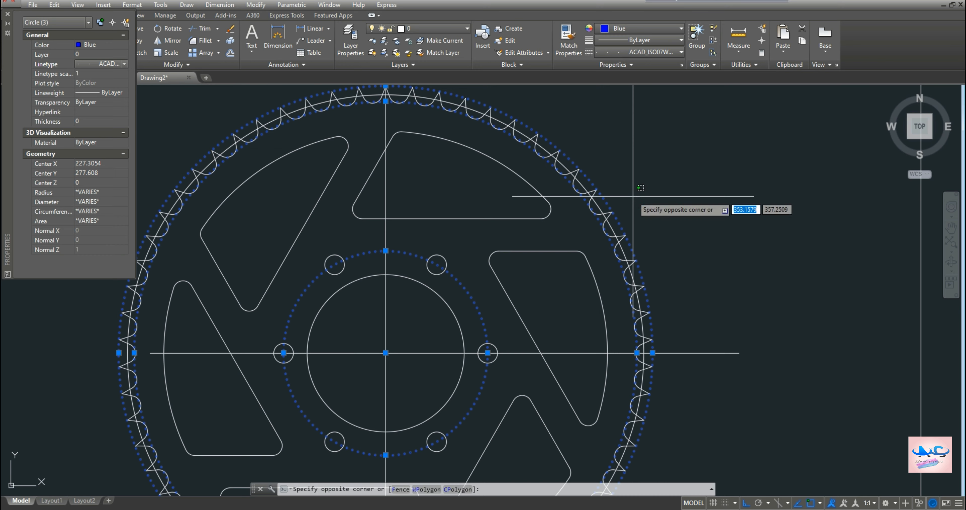
{"action": "left_click", "coordinate": [633, 196]}
{"action": "key", "text": "Escape"}
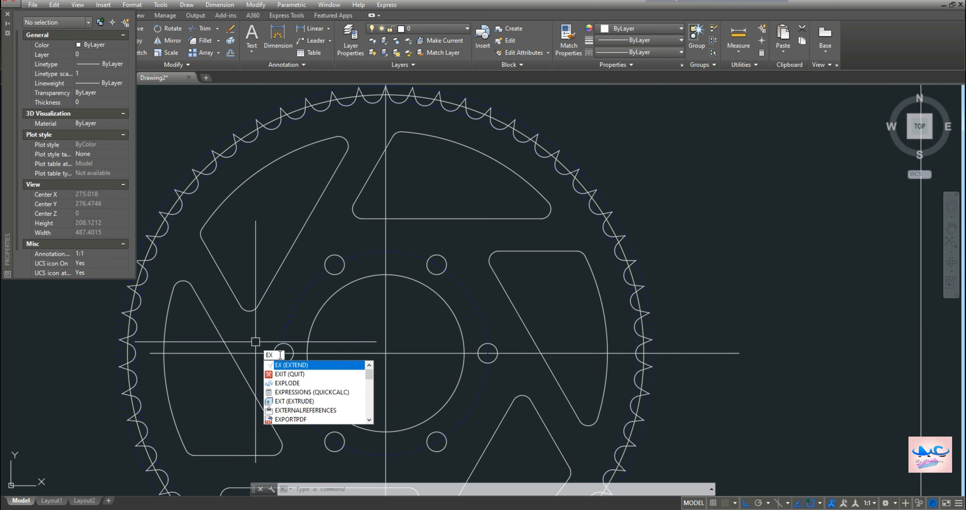
Extend the horizontal centre line leftward to the tooth ring.
{"action": "key", "text": "Return"}
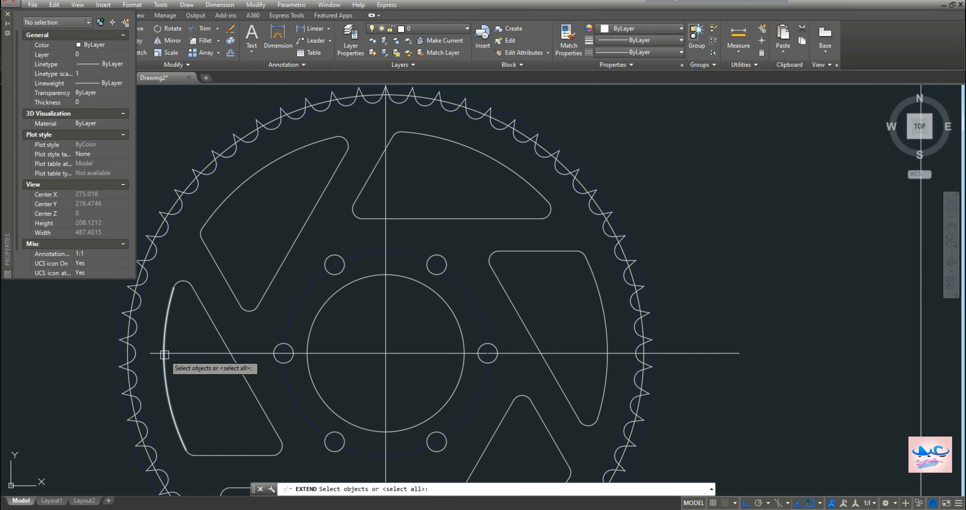
{"action": "key", "text": "Return"}
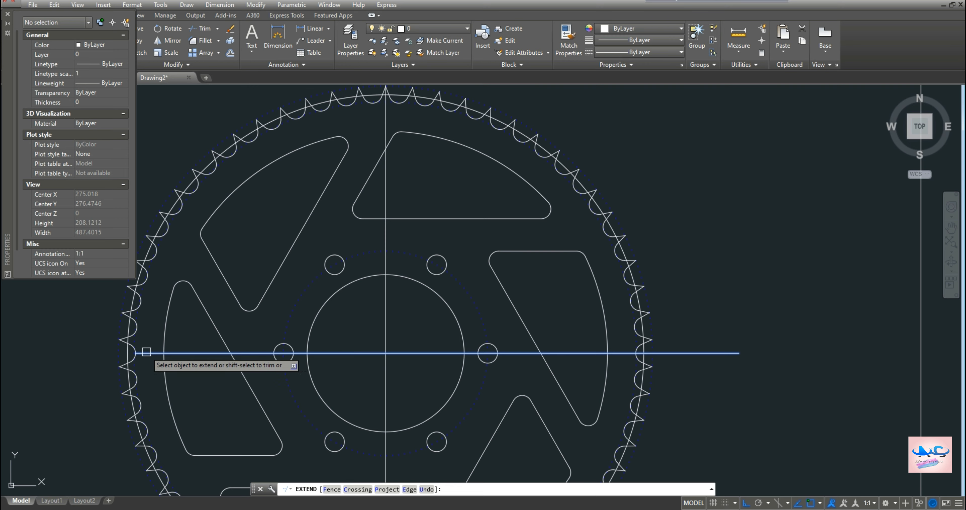
{"action": "left_click", "coordinate": [176, 352]}
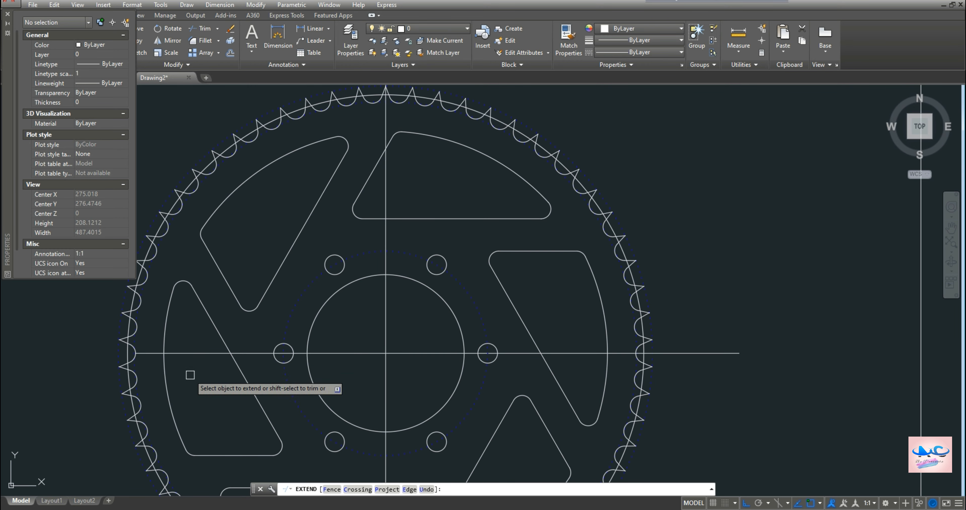
{"action": "key", "text": "Escape"}
Erase the horizontal centre line that runs through the wheel.
{"action": "scroll", "coordinate": [189, 372], "scroll_direction": "up", "scroll_amount": 2}
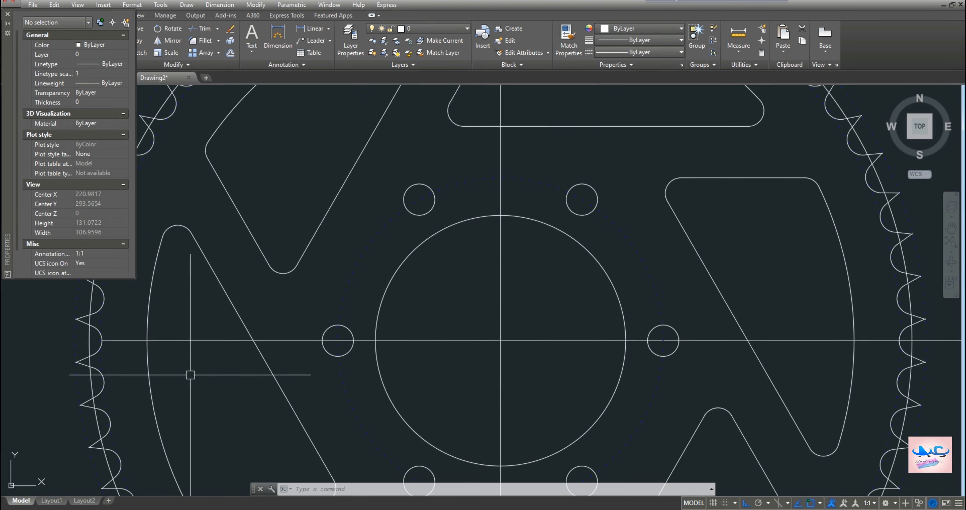
{"action": "scroll", "coordinate": [117, 374], "scroll_direction": "down", "scroll_amount": 4}
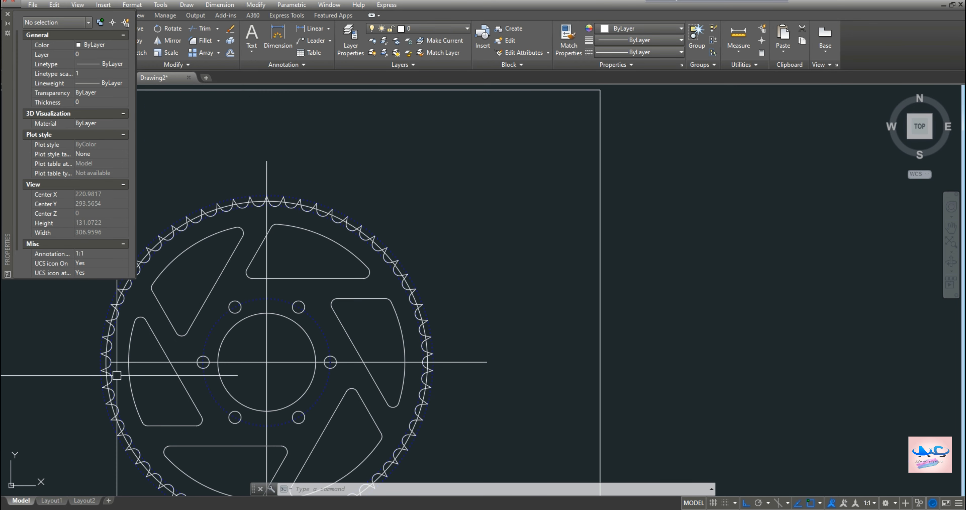
{"action": "left_click", "coordinate": [501, 317]}
{"action": "left_click", "coordinate": [502, 318]}
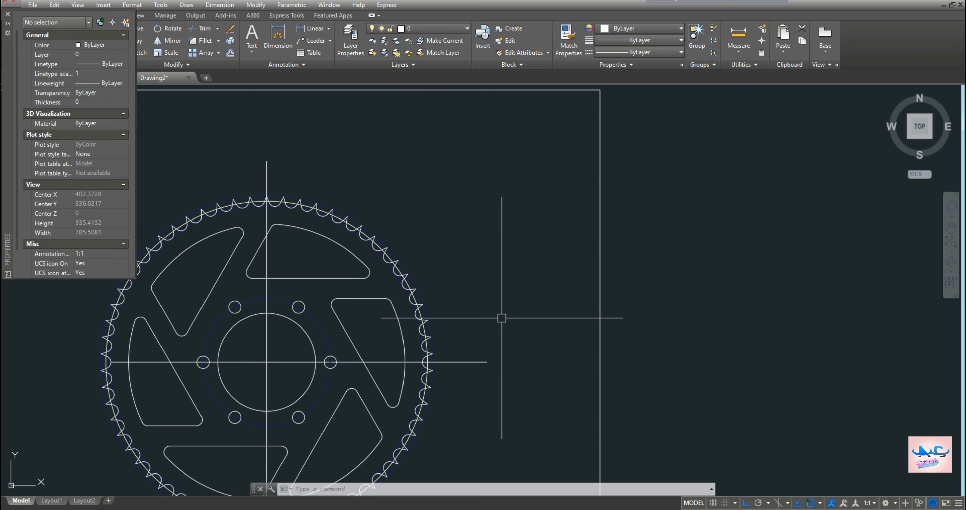
{"action": "left_click", "coordinate": [454, 362]}
{"action": "key", "text": "Escape"}
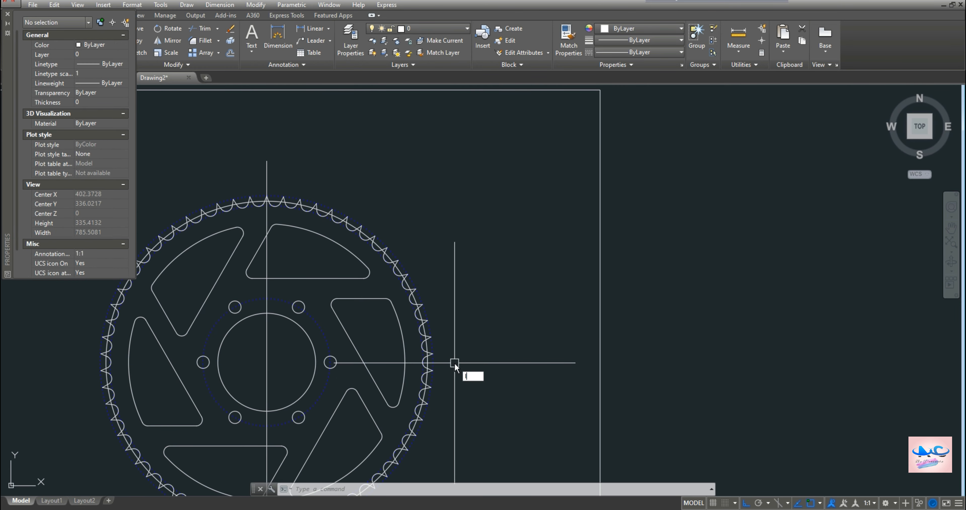
Draw a new horizontal centre line about 324 units long through the wheel centre, overhanging the teeth on both sides.
{"action": "type", "text": "l"}
{"action": "key", "text": "Return"}
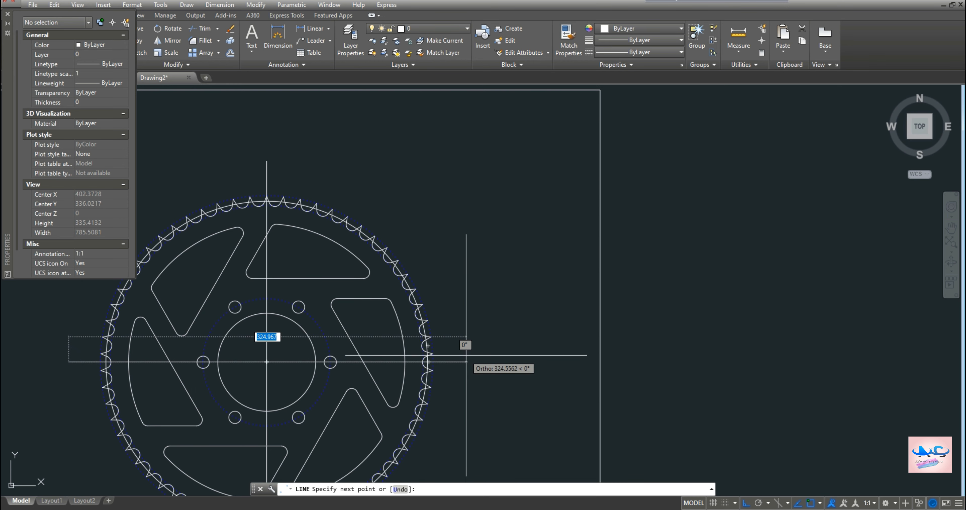
{"action": "left_click", "coordinate": [465, 361]}
{"action": "key", "text": "Return"}
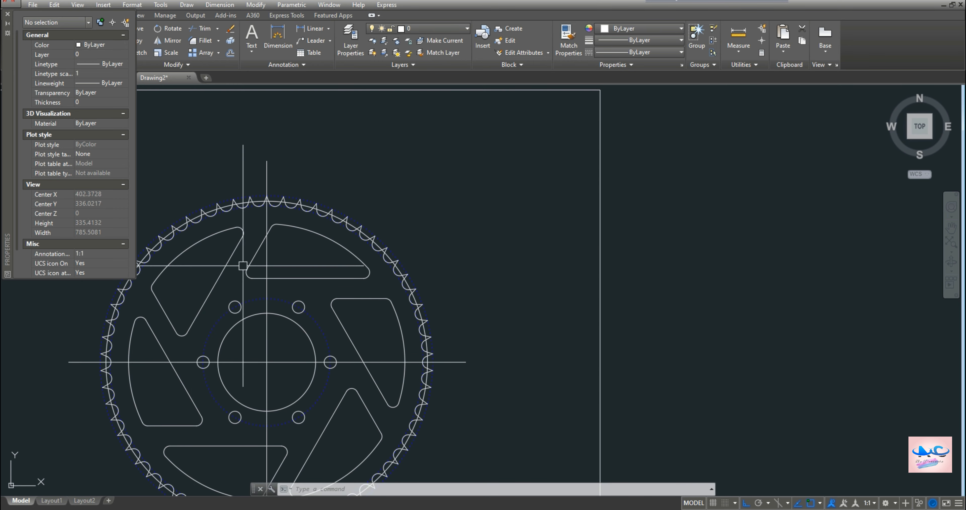
Set the wheel's vertical and horizontal centre lines to Green with the CENTER linetype.
{"action": "left_click", "coordinate": [266, 213]}
{"action": "left_click", "coordinate": [246, 362]}
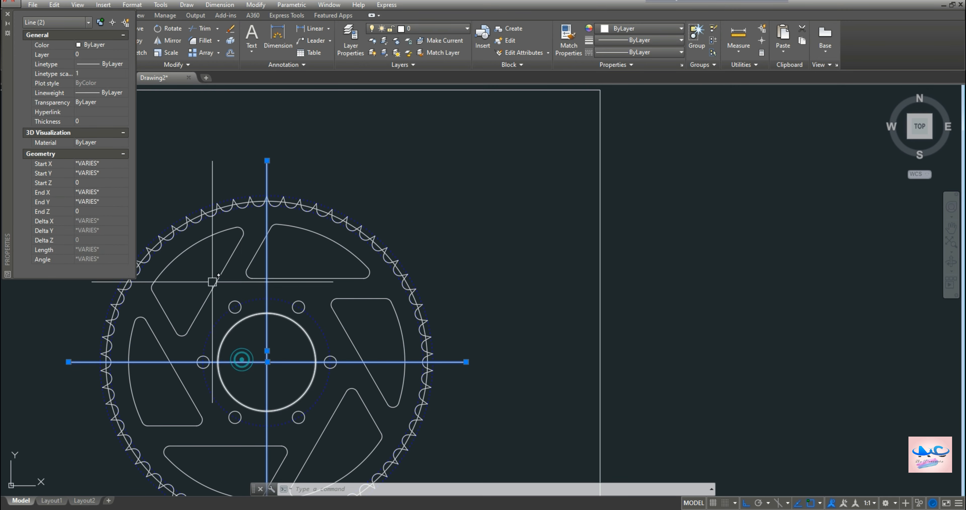
{"action": "left_click", "coordinate": [125, 44]}
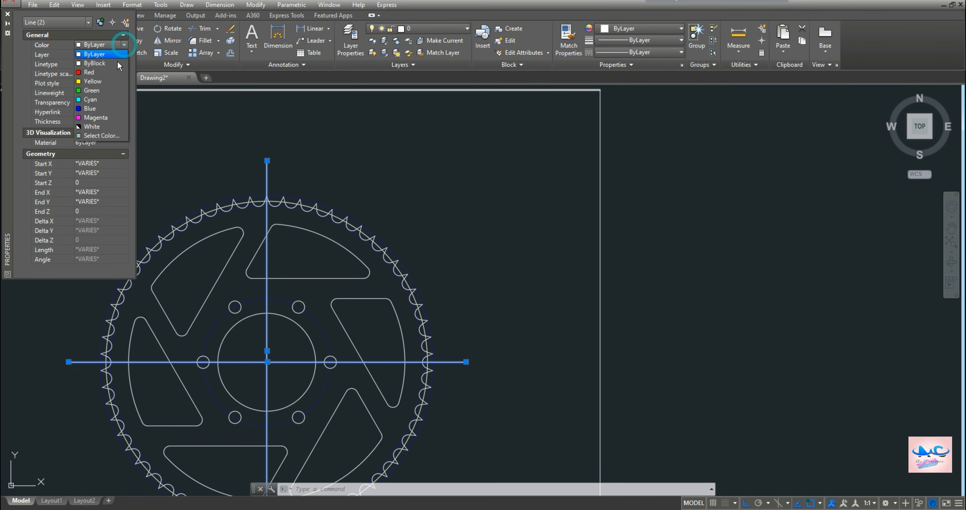
{"action": "left_click", "coordinate": [99, 90]}
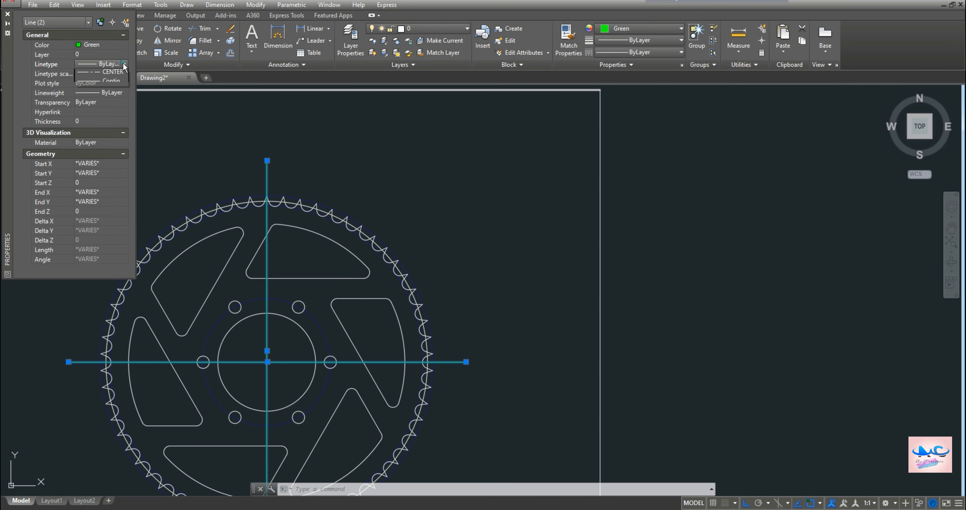
{"action": "left_click", "coordinate": [114, 100]}
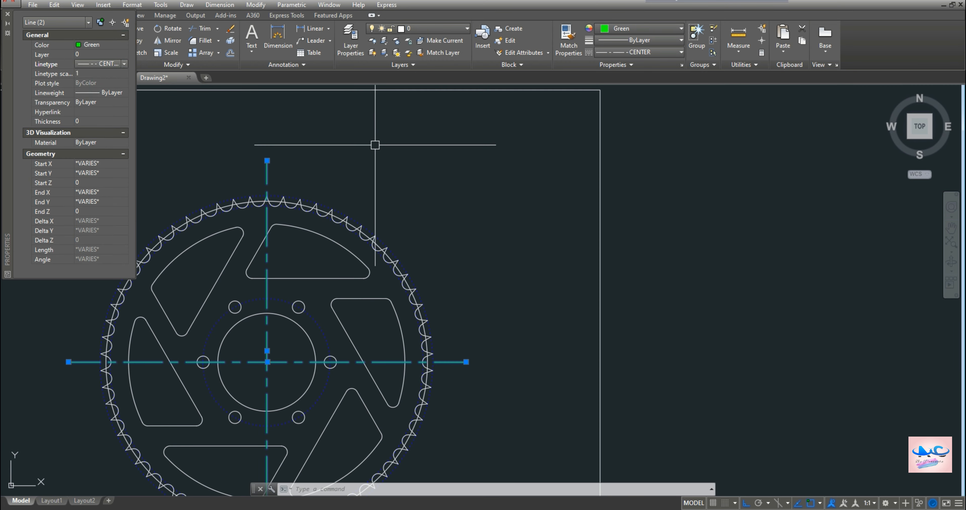
{"action": "key", "text": "Escape"}
{"action": "key", "text": "Escape"}
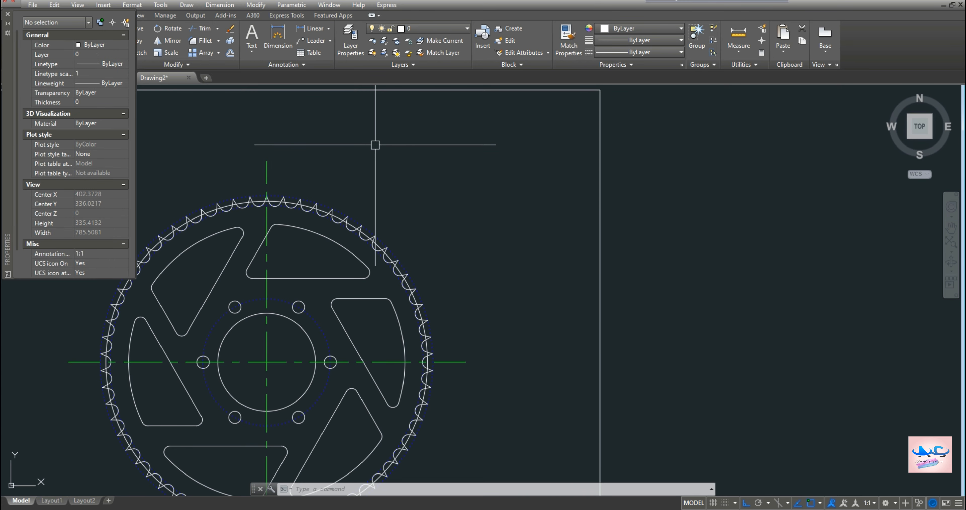
Trim the segments of the white circle that cross the tooth gaps, working all the way around the wheel.
{"action": "scroll", "coordinate": [323, 222], "scroll_direction": "up", "scroll_amount": 3}
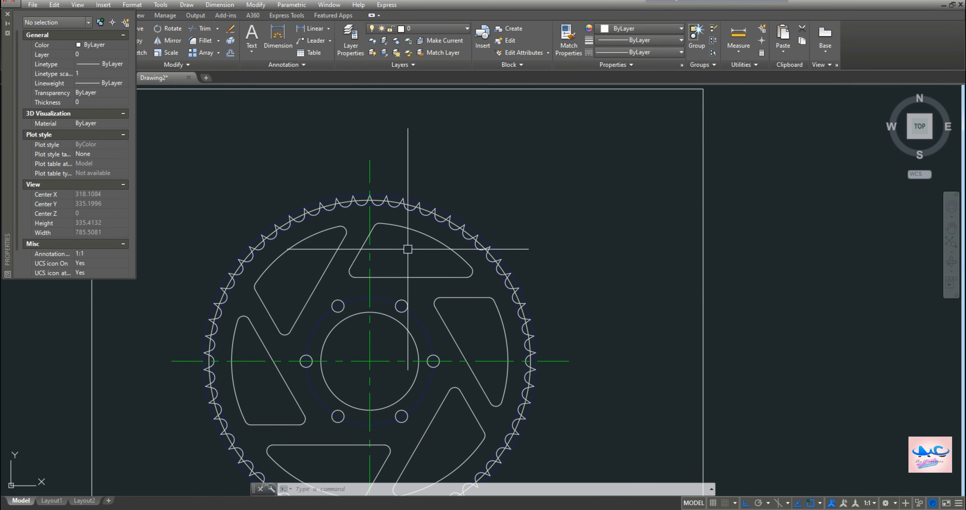
{"action": "scroll", "coordinate": [289, 172], "scroll_direction": "up", "scroll_amount": 4}
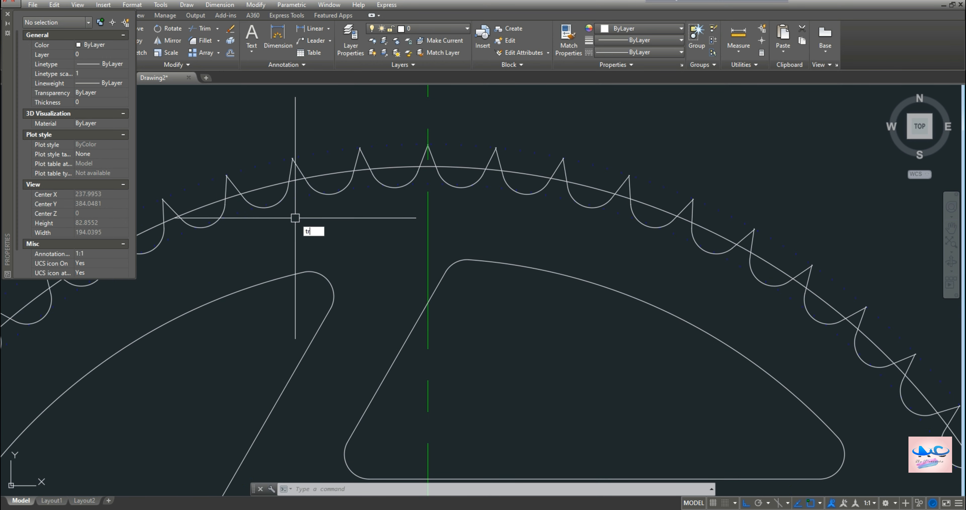
{"action": "key", "text": "Return"}
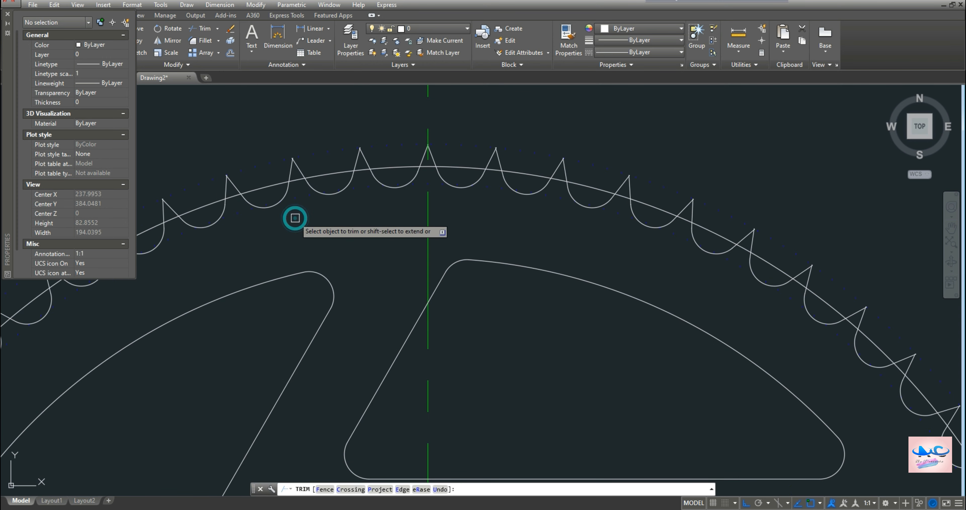
{"action": "left_click", "coordinate": [261, 187]}
{"action": "left_click", "coordinate": [326, 176]}
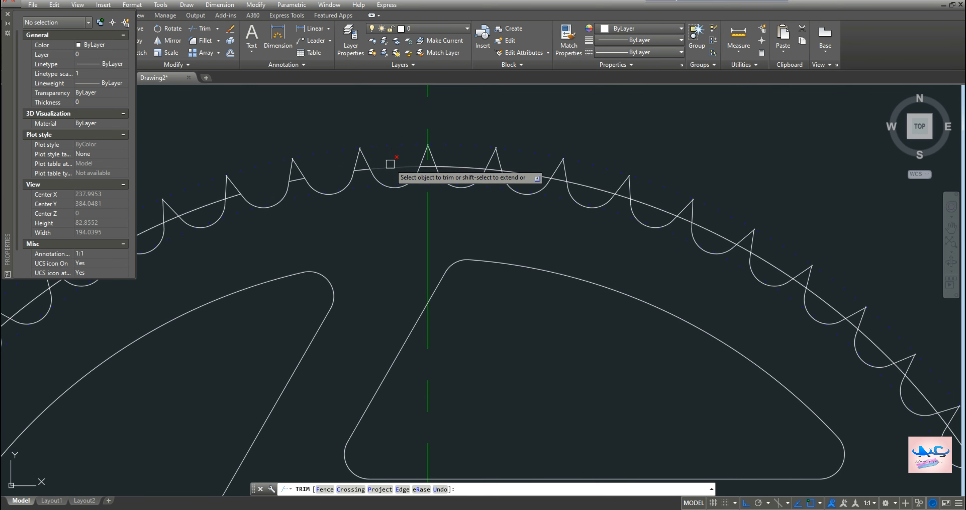
{"action": "left_click", "coordinate": [524, 171]}
{"action": "left_click", "coordinate": [584, 183]}
{"action": "left_click", "coordinate": [649, 206]}
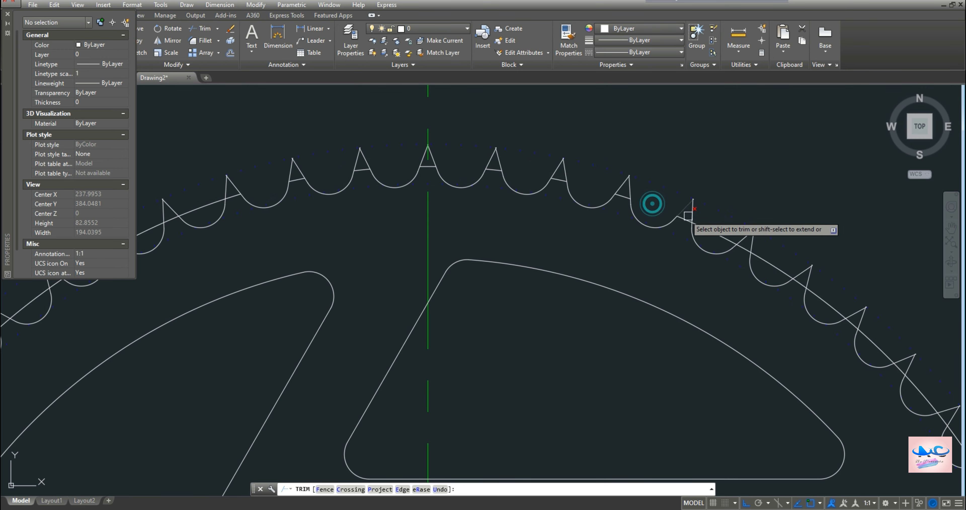
{"action": "left_click", "coordinate": [716, 233]}
{"action": "left_click", "coordinate": [770, 259]}
{"action": "middle_click_drag", "start_coordinate": [763, 255], "coordinate": [390, 147]}
{"action": "left_click", "coordinate": [456, 194]}
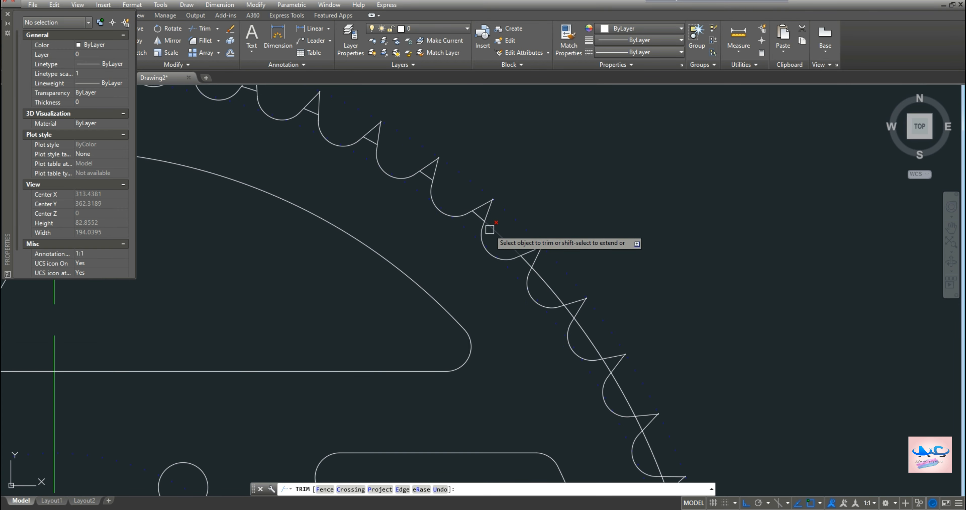
{"action": "left_click", "coordinate": [494, 232]}
{"action": "left_click", "coordinate": [552, 286]}
{"action": "scroll", "coordinate": [563, 303], "scroll_direction": "down", "scroll_amount": 5}
{"action": "scroll", "coordinate": [487, 275], "scroll_direction": "up", "scroll_amount": 3}
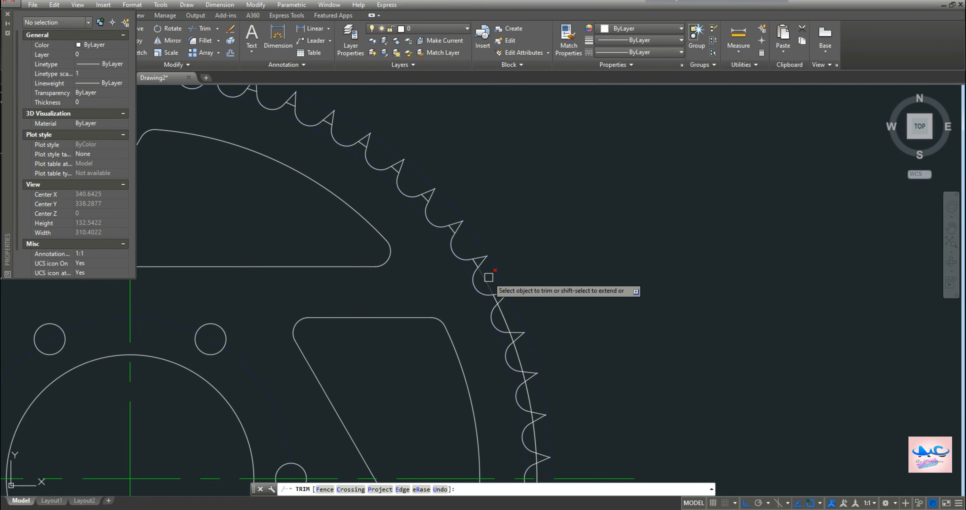
{"action": "left_click", "coordinate": [502, 311]}
{"action": "mouse_move", "coordinate": [503, 311]}
{"action": "middle_mouse_down"}
{"action": "mouse_move", "coordinate": [376, 92]}
{"action": "mouse_move", "coordinate": [389, 150]}
{"action": "middle_mouse_up"}
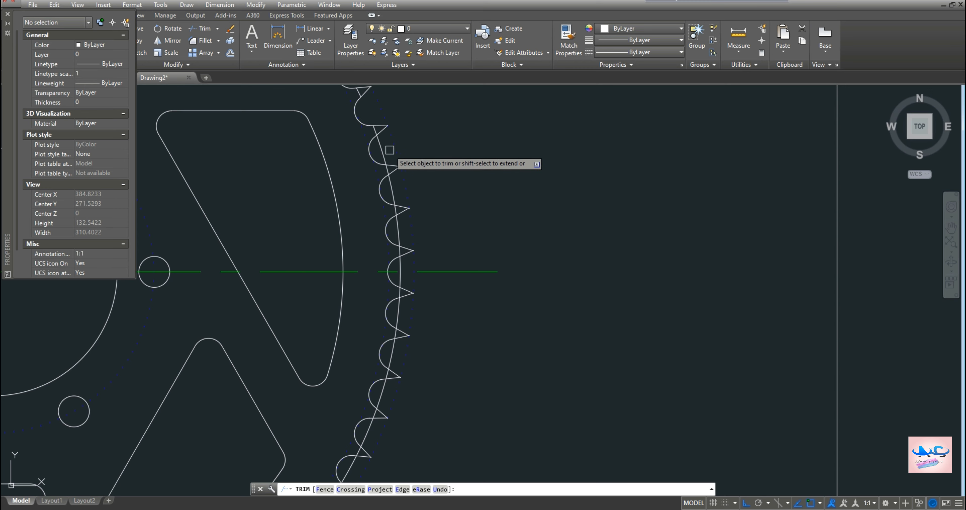
{"action": "left_click", "coordinate": [394, 190]}
{"action": "left_click", "coordinate": [397, 232]}
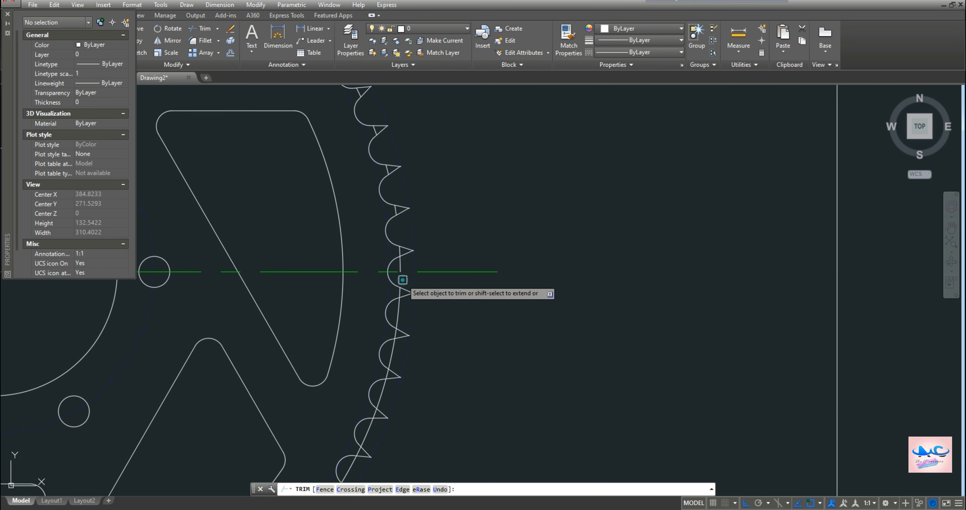
{"action": "middle_click_drag", "start_coordinate": [401, 315], "coordinate": [425, 125]}
{"action": "left_click", "coordinate": [407, 205]}
{"action": "left_click", "coordinate": [372, 281]}
{"action": "left_click", "coordinate": [354, 312]}
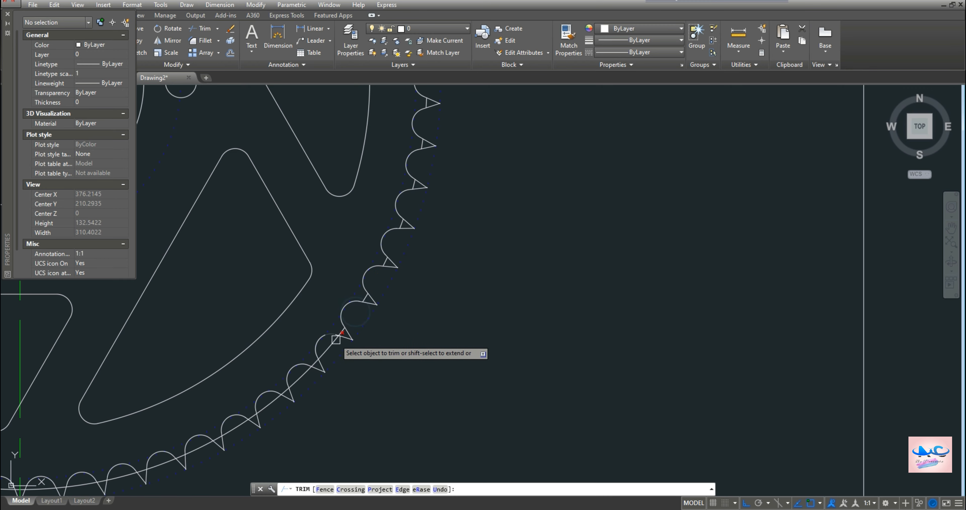
{"action": "left_click", "coordinate": [335, 340]}
{"action": "left_click", "coordinate": [297, 381]}
{"action": "left_click", "coordinate": [270, 404]}
{"action": "mouse_move", "coordinate": [270, 404]}
{"action": "middle_mouse_down"}
{"action": "mouse_move", "coordinate": [334, 352]}
{"action": "mouse_move", "coordinate": [691, 204]}
{"action": "middle_mouse_up"}
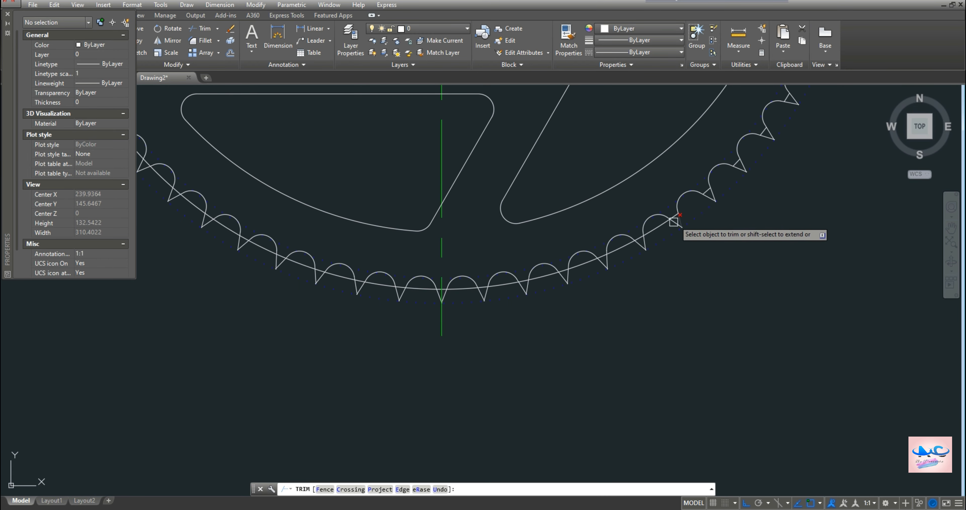
{"action": "left_click", "coordinate": [654, 227]}
{"action": "left_click", "coordinate": [625, 247]}
{"action": "left_click", "coordinate": [580, 269]}
{"action": "left_click", "coordinate": [544, 276]}
{"action": "left_click", "coordinate": [506, 283]}
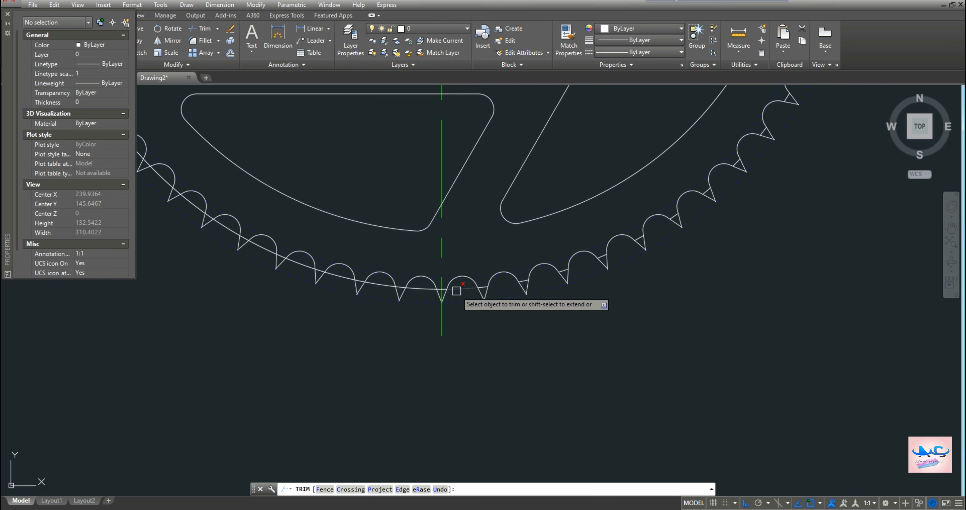
{"action": "left_click", "coordinate": [418, 290]}
{"action": "left_click", "coordinate": [376, 284]}
{"action": "left_click", "coordinate": [336, 276]}
{"action": "left_click", "coordinate": [297, 265]}
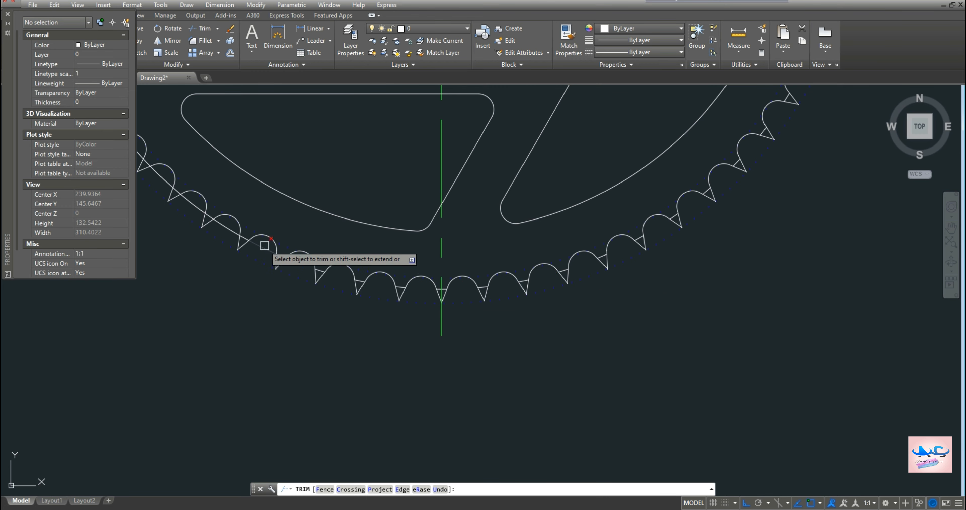
{"action": "left_click", "coordinate": [258, 254]}
{"action": "middle_click_drag", "start_coordinate": [196, 207], "coordinate": [543, 383]}
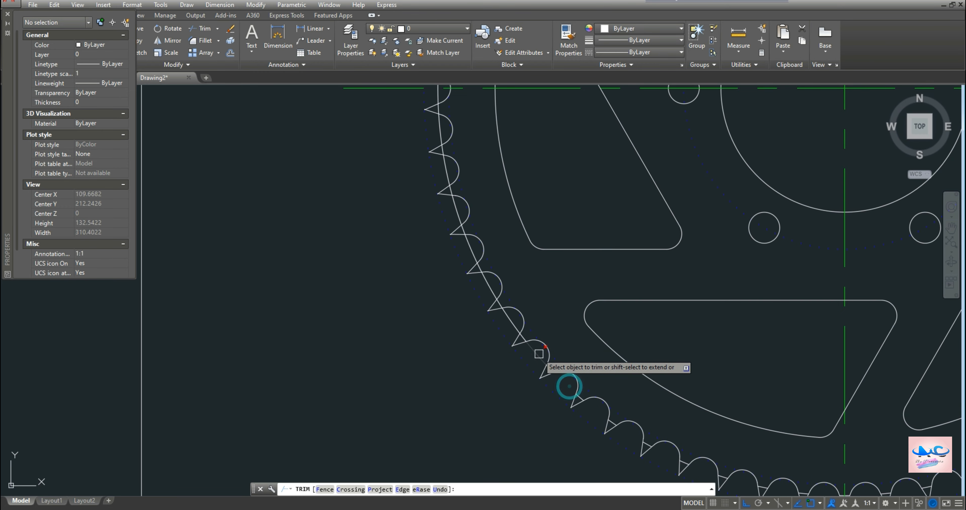
{"action": "left_click", "coordinate": [491, 292]}
{"action": "left_click", "coordinate": [471, 248]}
{"action": "left_click", "coordinate": [457, 218]}
{"action": "middle_click_drag", "start_coordinate": [457, 218], "coordinate": [479, 401]}
{"action": "left_click", "coordinate": [468, 350]}
{"action": "left_click", "coordinate": [459, 319]}
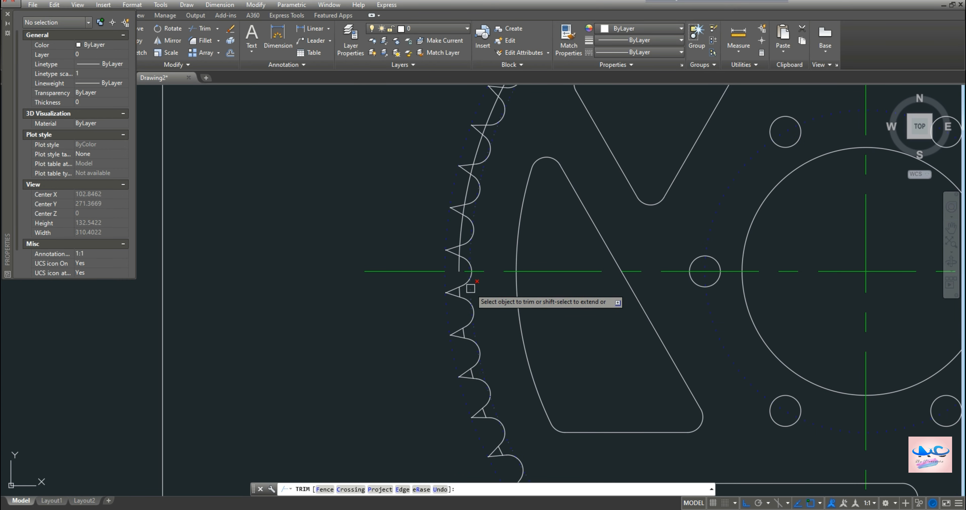
{"action": "left_click", "coordinate": [459, 262]}
{"action": "left_click", "coordinate": [460, 238]}
{"action": "left_click", "coordinate": [464, 198]}
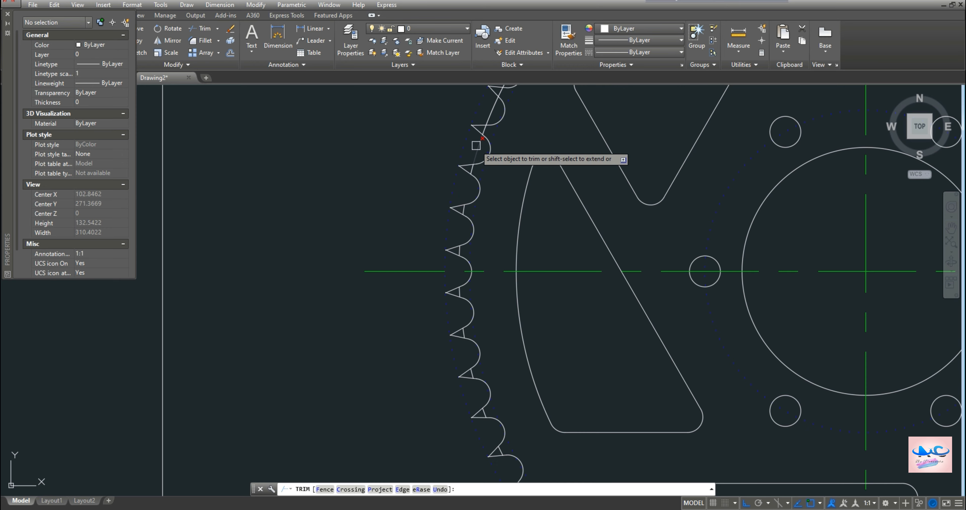
{"action": "left_click", "coordinate": [476, 145]}
{"action": "middle_click_drag", "start_coordinate": [476, 146], "coordinate": [442, 324]}
{"action": "left_click", "coordinate": [456, 293]}
{"action": "left_click", "coordinate": [476, 257]}
{"action": "left_click", "coordinate": [496, 222]}
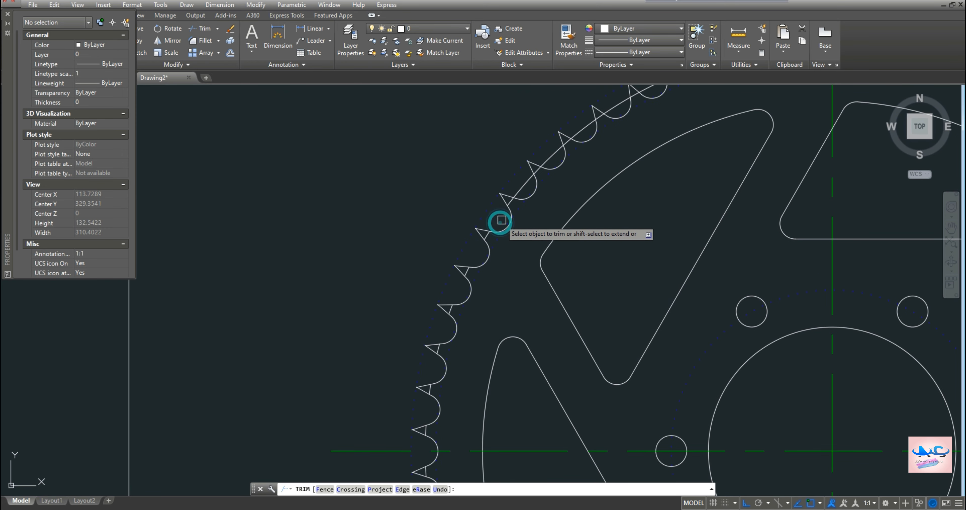
{"action": "left_click", "coordinate": [547, 160]}
{"action": "middle_click_drag", "start_coordinate": [597, 188], "coordinate": [509, 383]}
{"action": "left_click", "coordinate": [496, 320]}
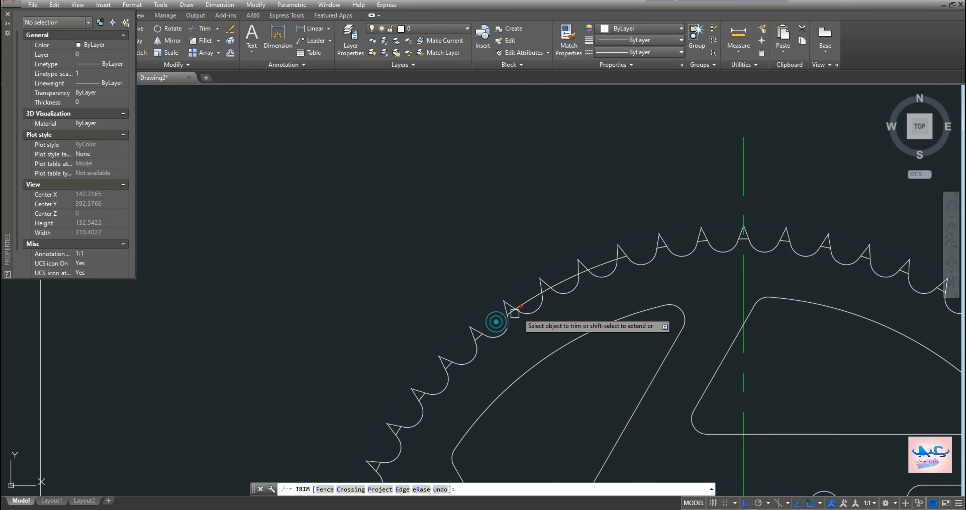
{"action": "left_click", "coordinate": [531, 297]}
{"action": "scroll", "coordinate": [675, 397], "scroll_direction": "down", "scroll_amount": 4}
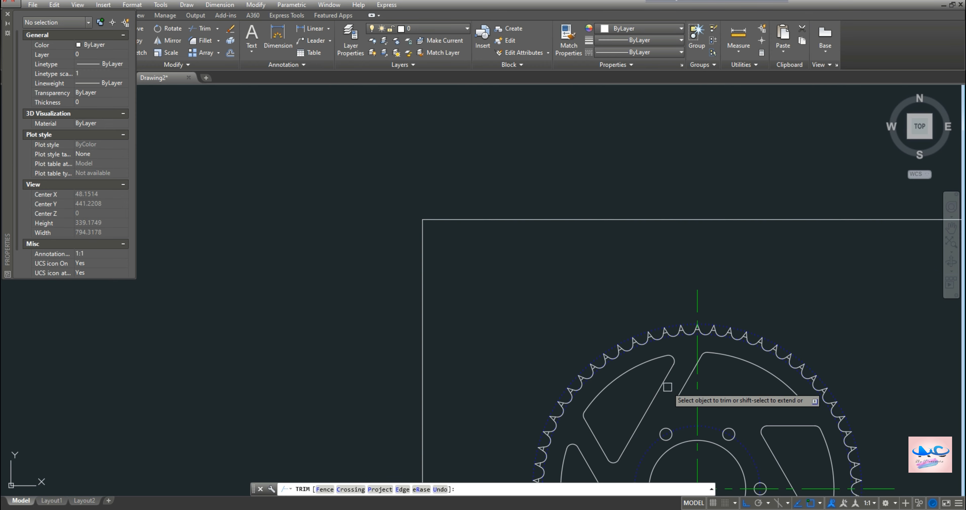
{"action": "mouse_move", "coordinate": [675, 396]}
{"action": "middle_mouse_down"}
{"action": "mouse_move", "coordinate": [551, 317]}
{"action": "mouse_move", "coordinate": [473, 223]}
{"action": "middle_mouse_up"}
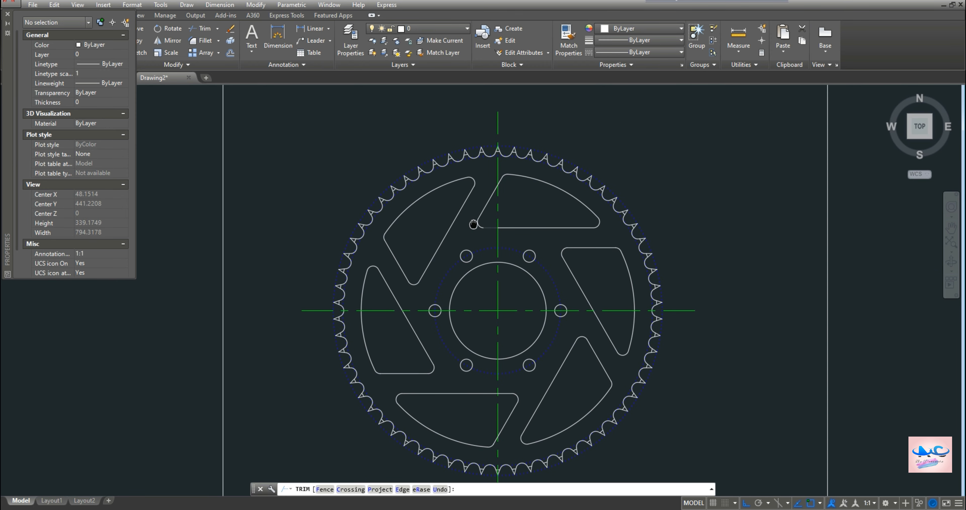
{"action": "scroll", "coordinate": [499, 313], "scroll_direction": "down", "scroll_amount": 2}
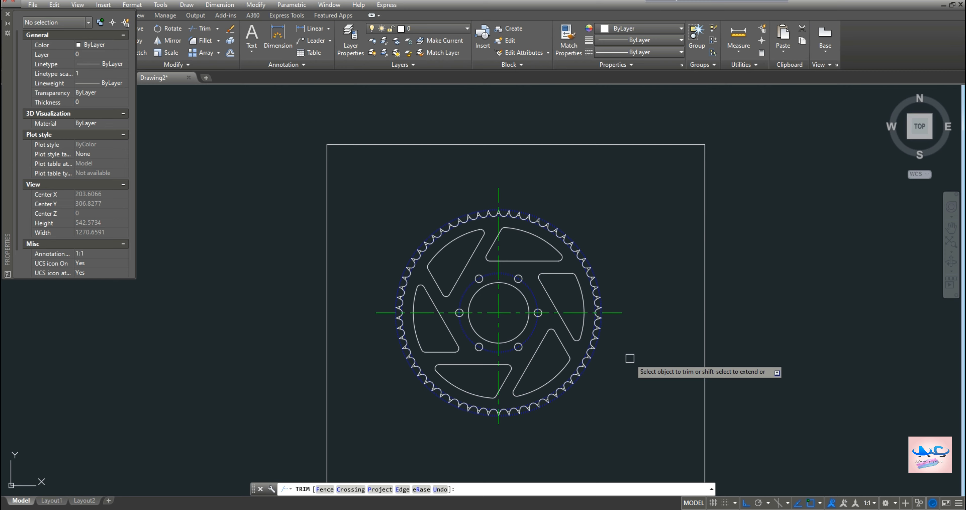
{"action": "key", "text": "Escape"}
{"action": "scroll", "coordinate": [630, 358], "scroll_direction": "up", "scroll_amount": 2}
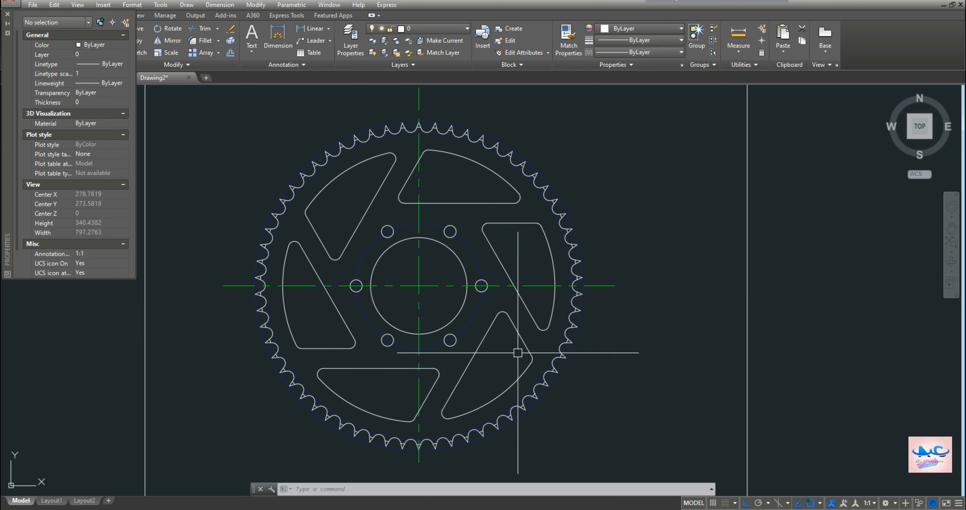
{"action": "scroll", "coordinate": [517, 352], "scroll_direction": "down", "scroll_amount": 2}
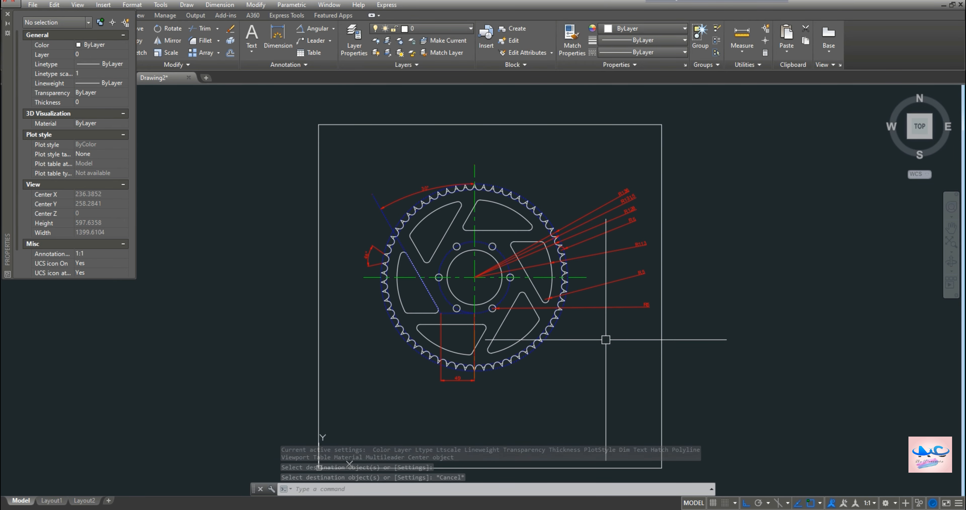
{"action": "scroll", "coordinate": [606, 340], "scroll_direction": "up", "scroll_amount": 2}
{"action": "scroll", "coordinate": [605, 339], "scroll_direction": "down", "scroll_amount": 2}
{"action": "mouse_move", "coordinate": [550, 302]}
{"action": "middle_mouse_down"}
{"action": "mouse_move", "coordinate": [569, 337]}
{"action": "mouse_move", "coordinate": [561, 329]}
{"action": "middle_mouse_up"}
{"action": "scroll", "coordinate": [561, 329], "scroll_direction": "up", "scroll_amount": 2}
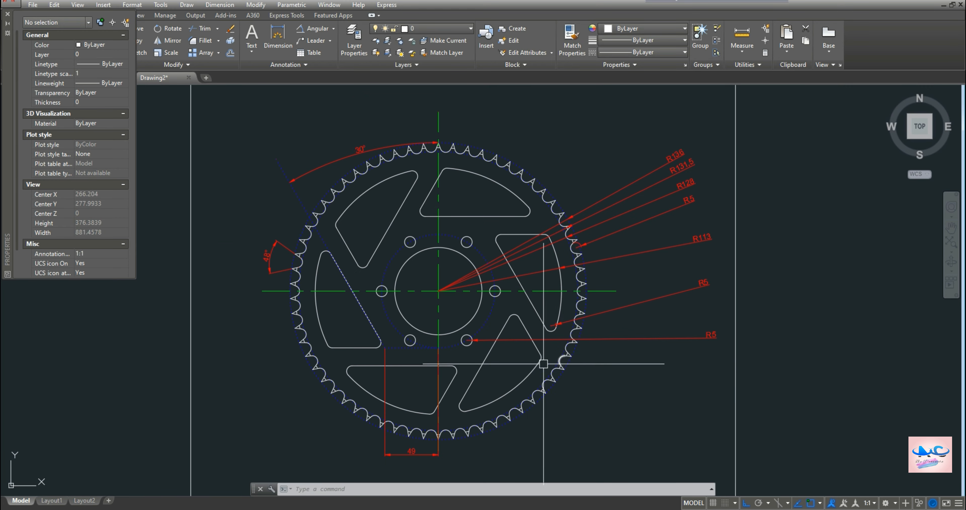
Close the Properties palette and hatch the wheel body between the teeth, cutouts and holes with the ANSI31 pattern.
{"action": "left_click", "coordinate": [7, 16]}
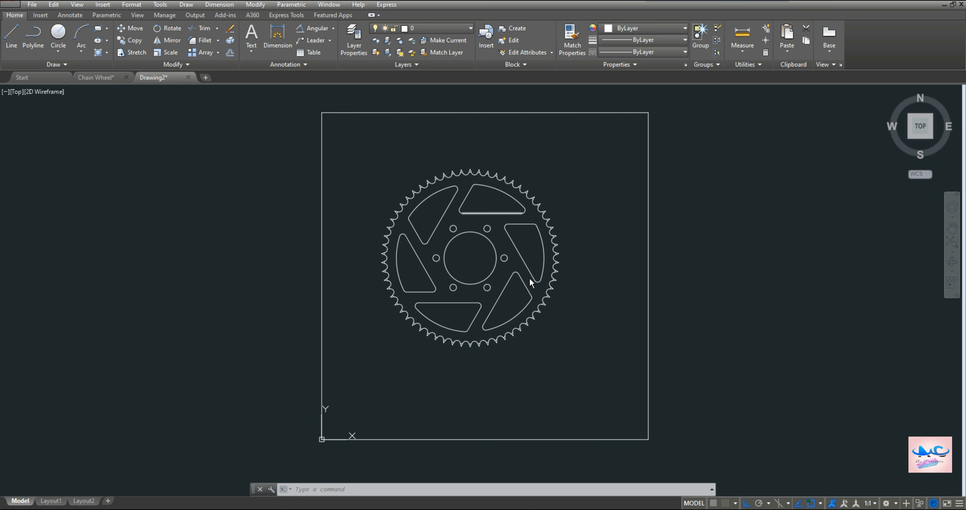
{"action": "type", "text": "H"}
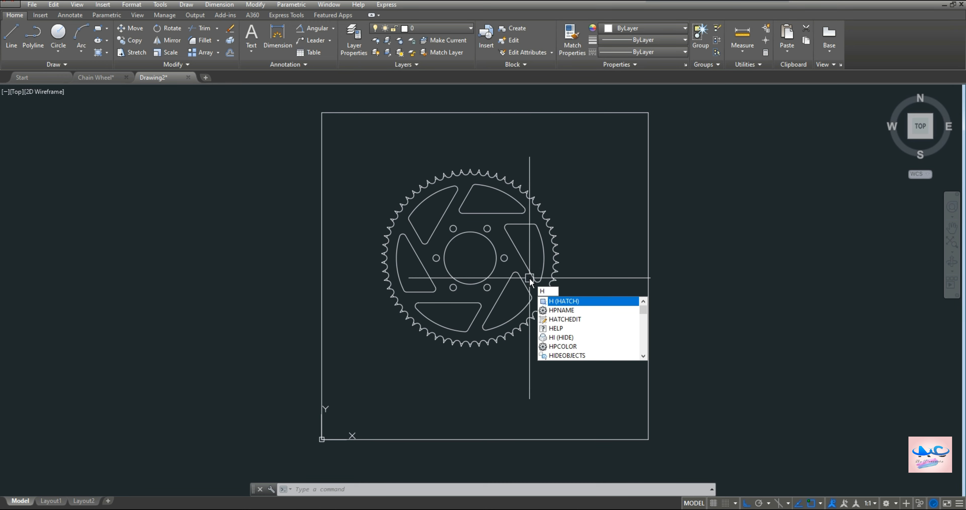
{"action": "key", "text": "Return"}
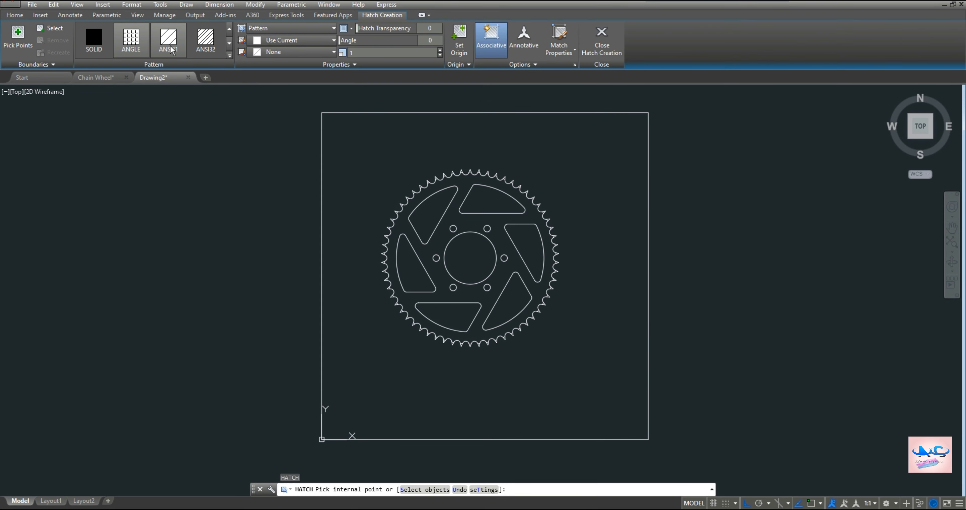
{"action": "left_click", "coordinate": [515, 265]}
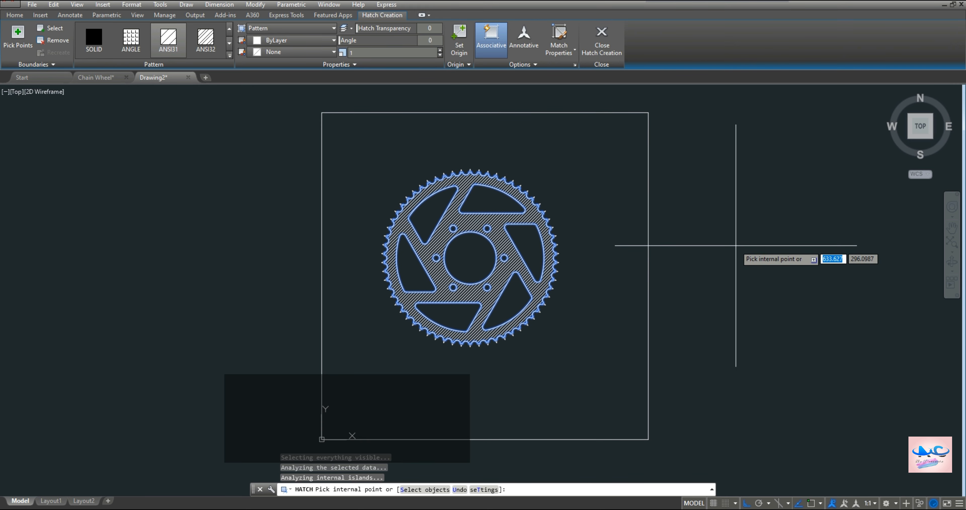
{"action": "key", "text": "Return"}
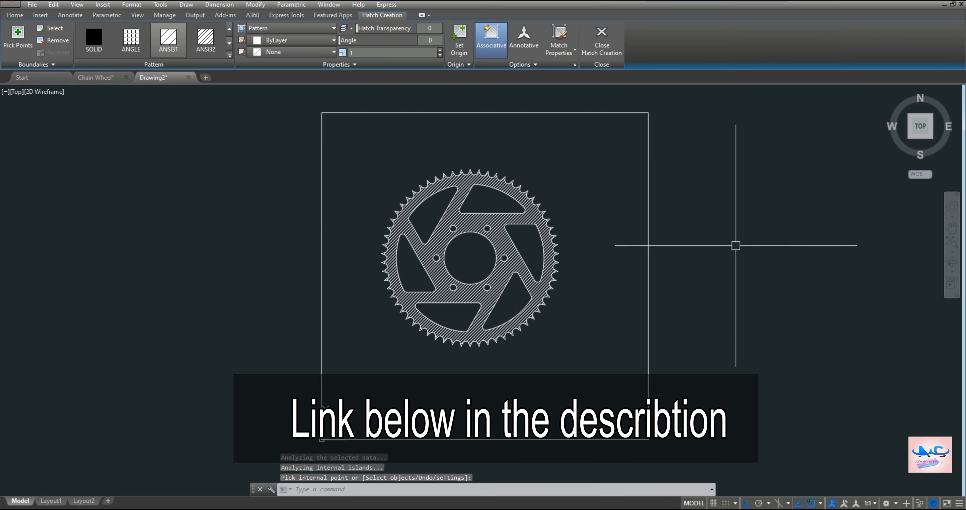